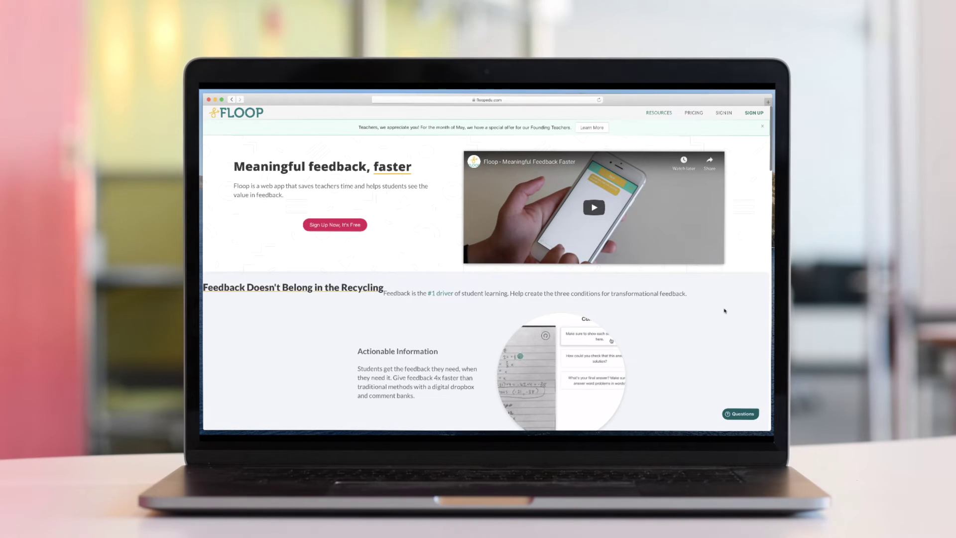
Scroll through the Floop homepage, then start signing up with the 'I'm a Teacher' option
scroll(725, 311, "down", 4)
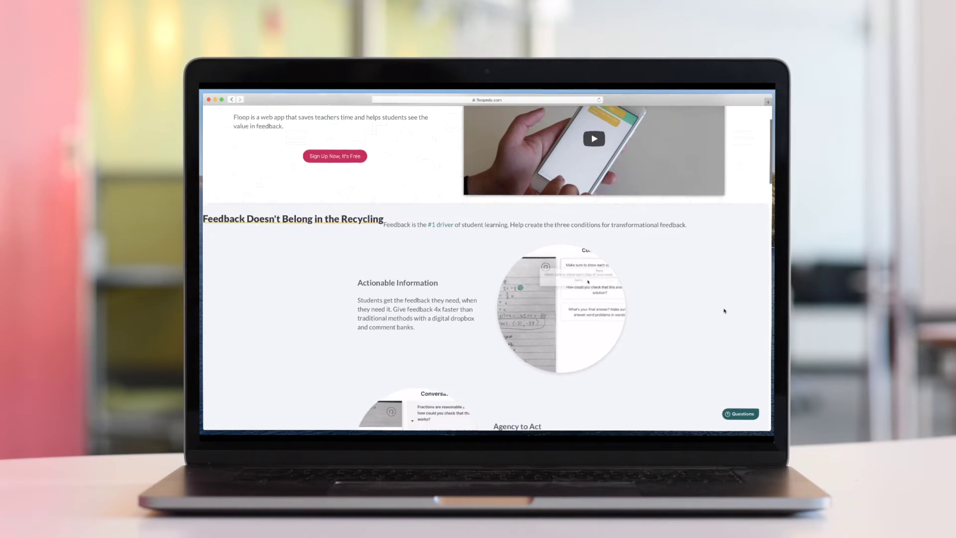
scroll(724, 311, "down", 7)
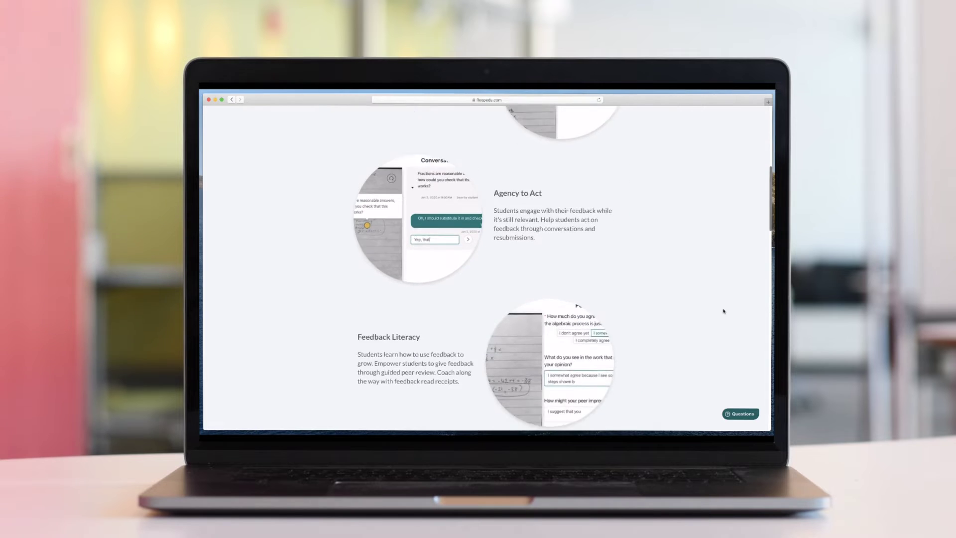
scroll(723, 311, "down", 6)
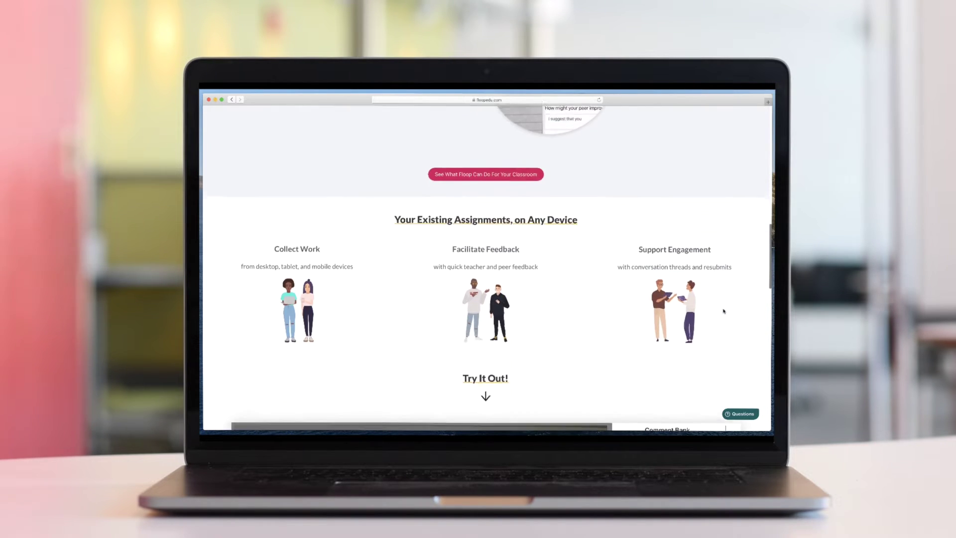
scroll(723, 311, "down", 3)
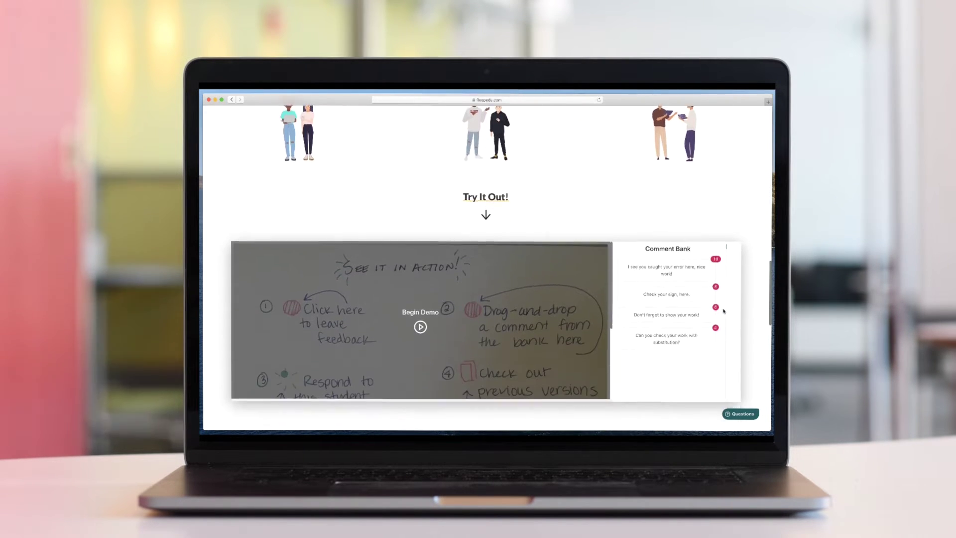
scroll(723, 311, "down", 6)
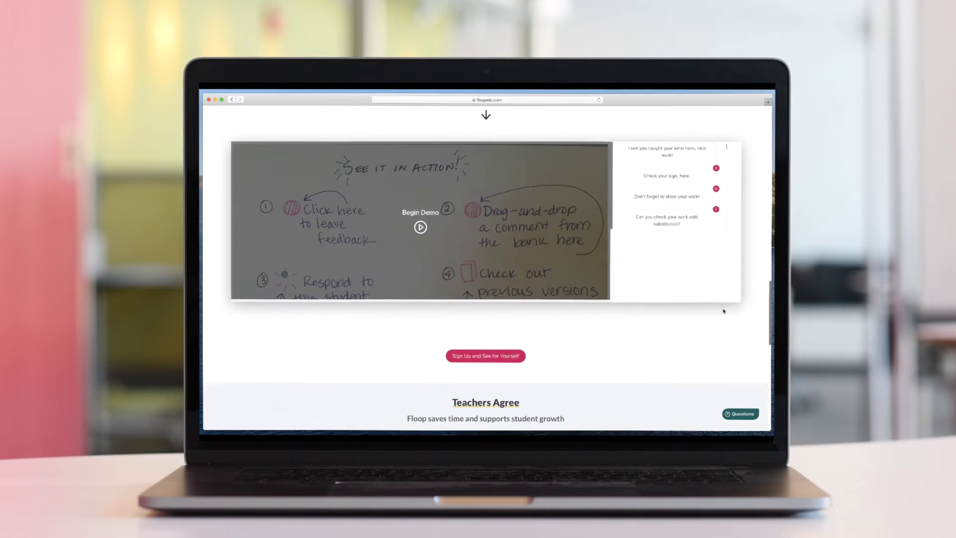
scroll(723, 310, "down", 6)
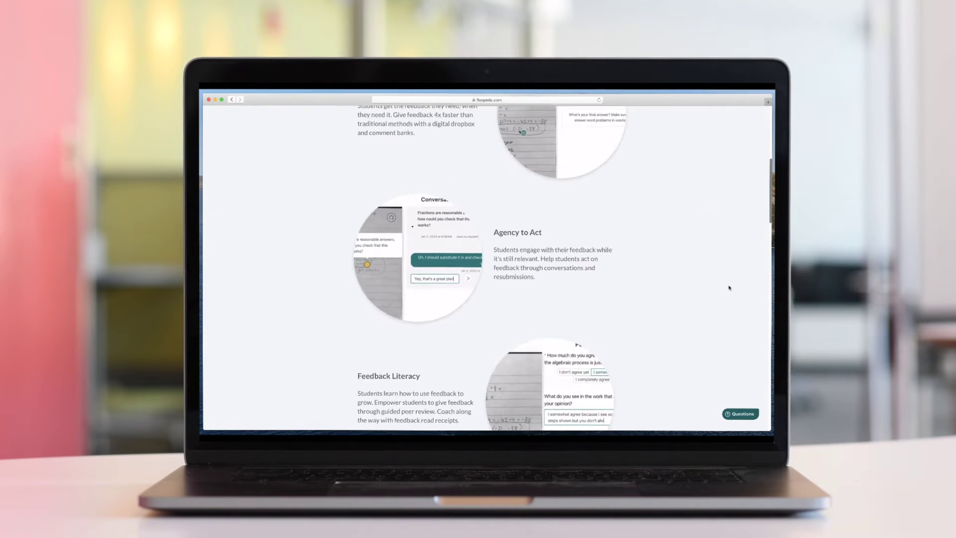
scroll(729, 288, "up", 5)
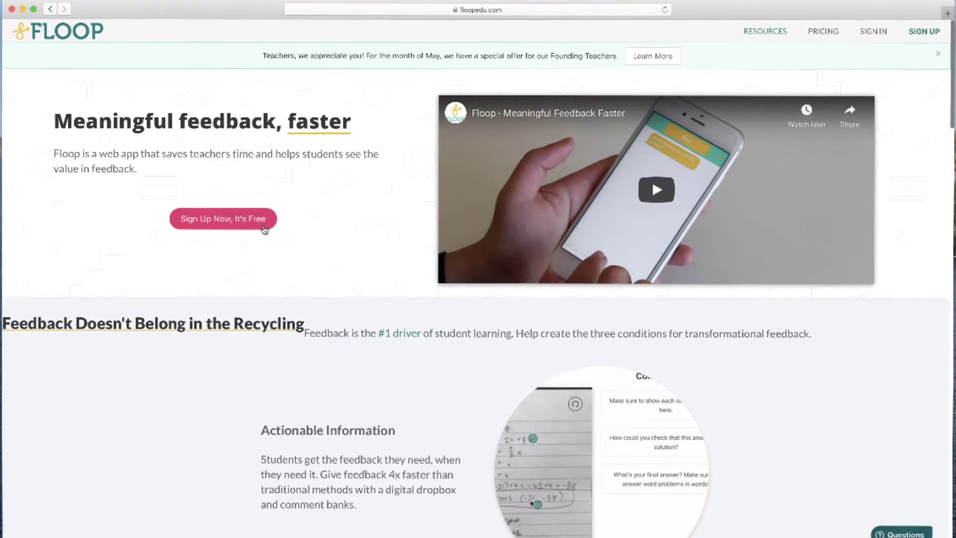
left_click(264, 226)
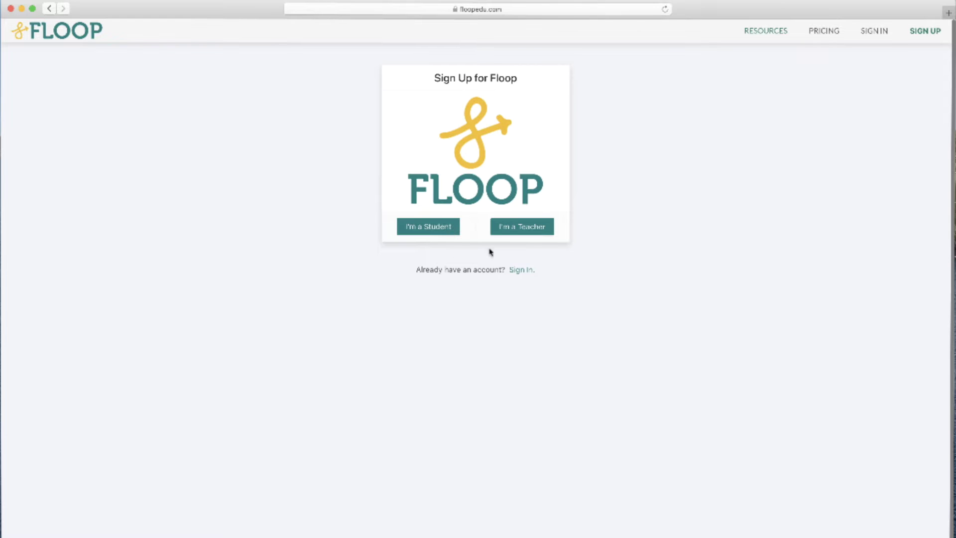
left_click(509, 235)
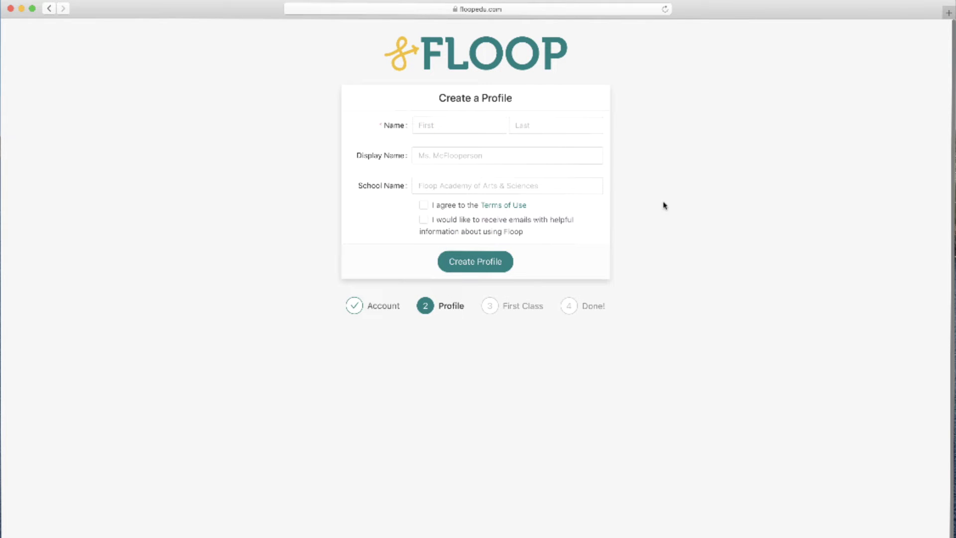
Create the teacher profile with first, last and display names, a school name, and accepted Terms of Use
left_click(499, 127)
type("Michael")
key("Tab")
type("Teacher")
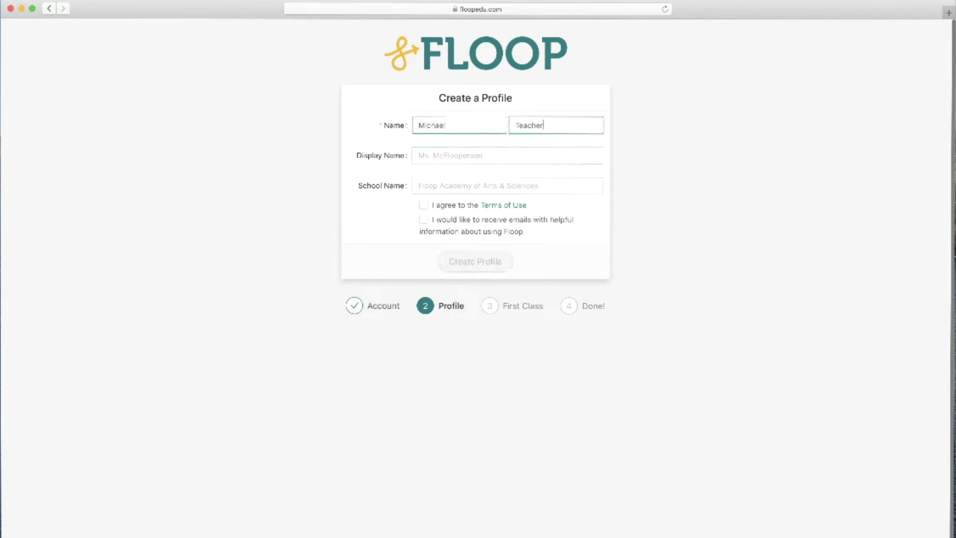
key("Tab")
type("Mr. Teacher")
key("Tab")
type("Nashville Sc")
key("cmd+a")
type("My Schoo")
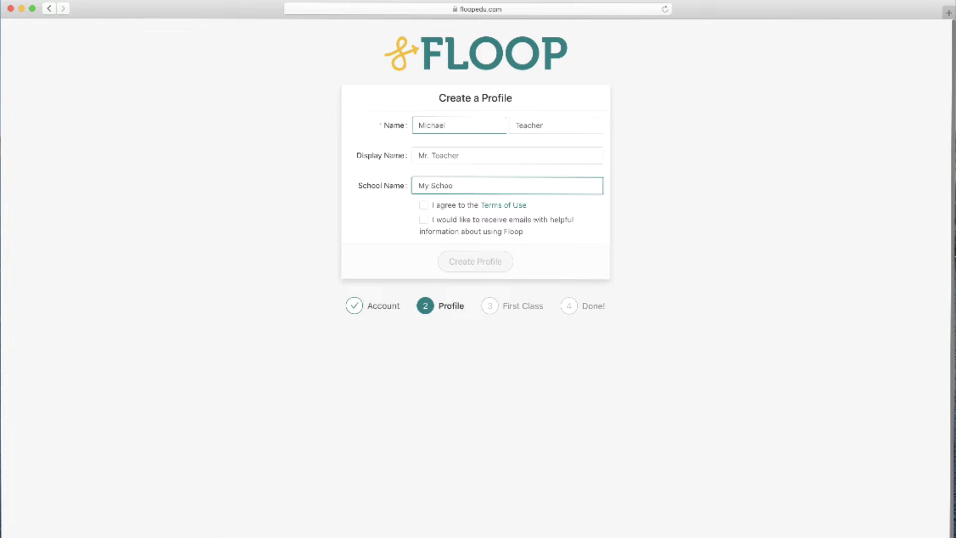
left_click(424, 205)
left_click(447, 260)
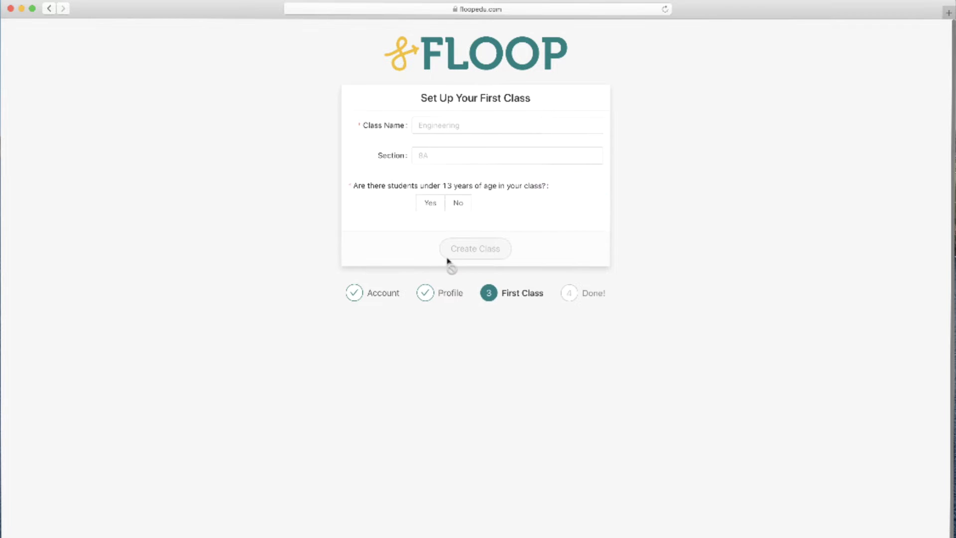
Create the class 'Earth Science', section 'Period 1', with no students under 13, and go to the dashboard
left_click(508, 126)
type("Earth Science")
key("Tab")
type("Period")
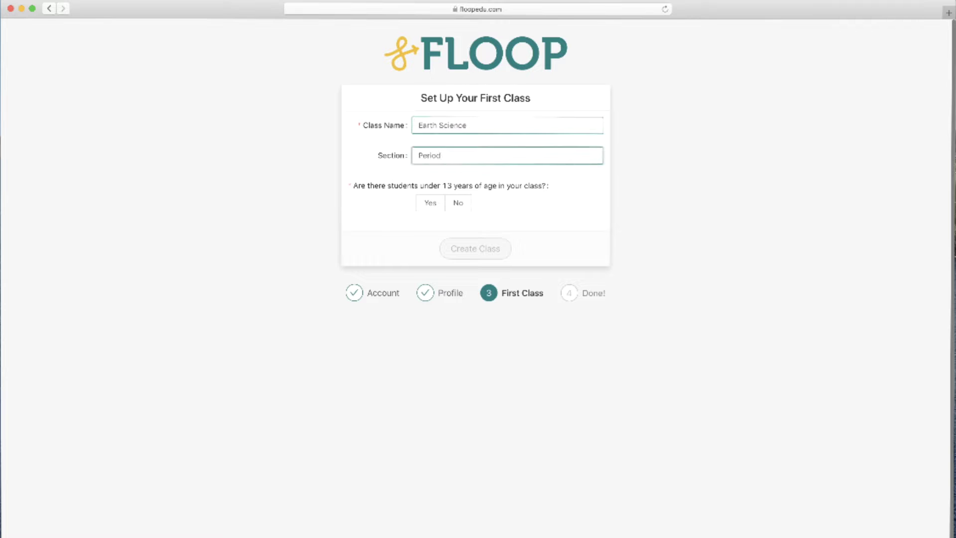
type(" 1")
left_click(458, 204)
left_click(482, 243)
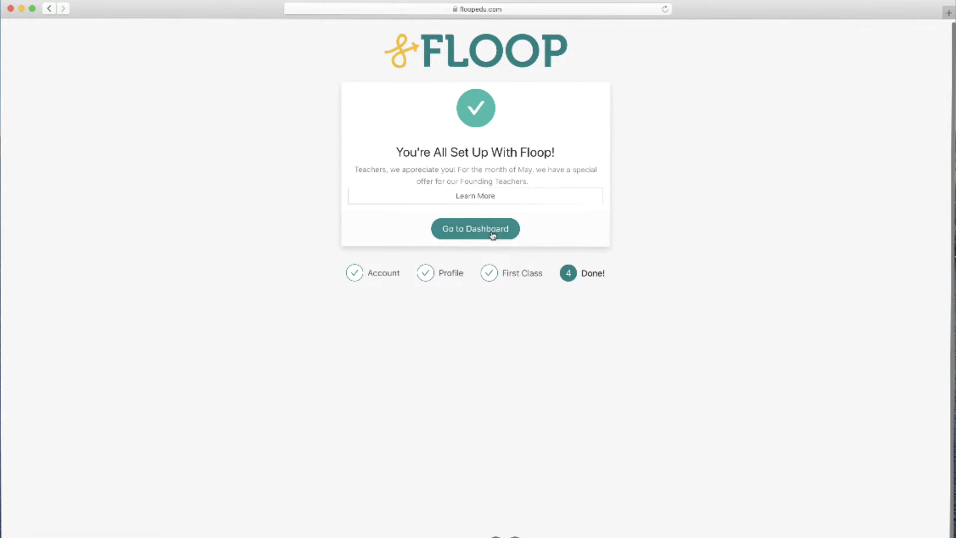
left_click(493, 232)
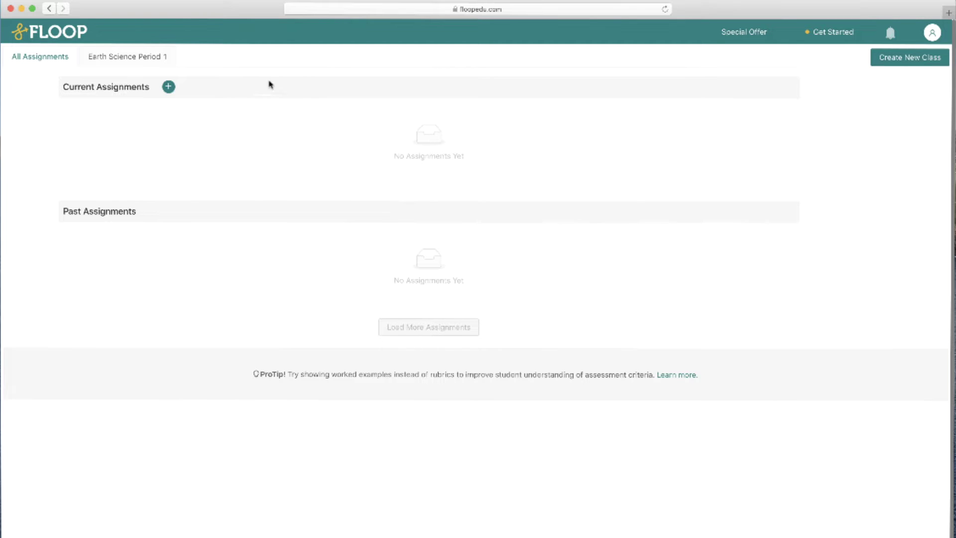
Show the Add Students instructions and enroll code for the Earth Science Period 1 class's students
left_click(163, 57)
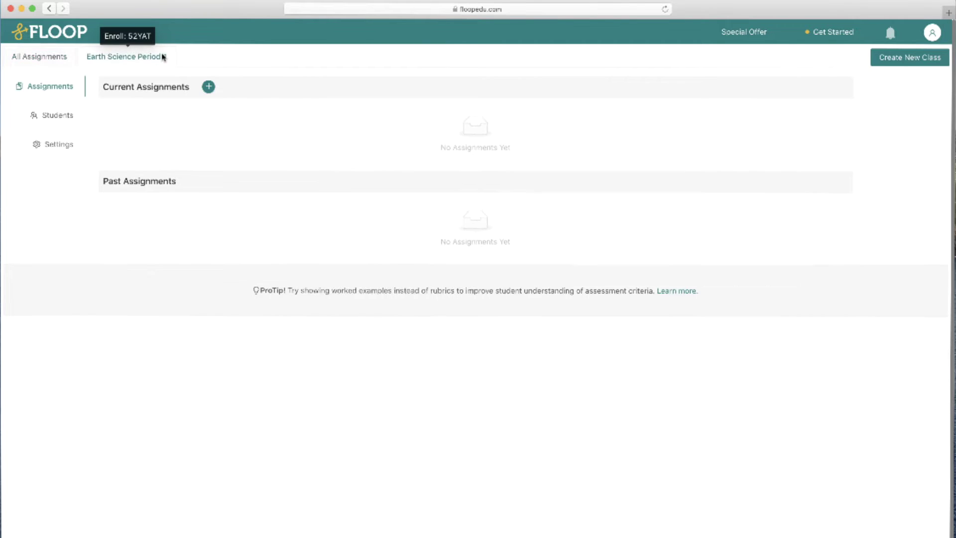
left_click(77, 119)
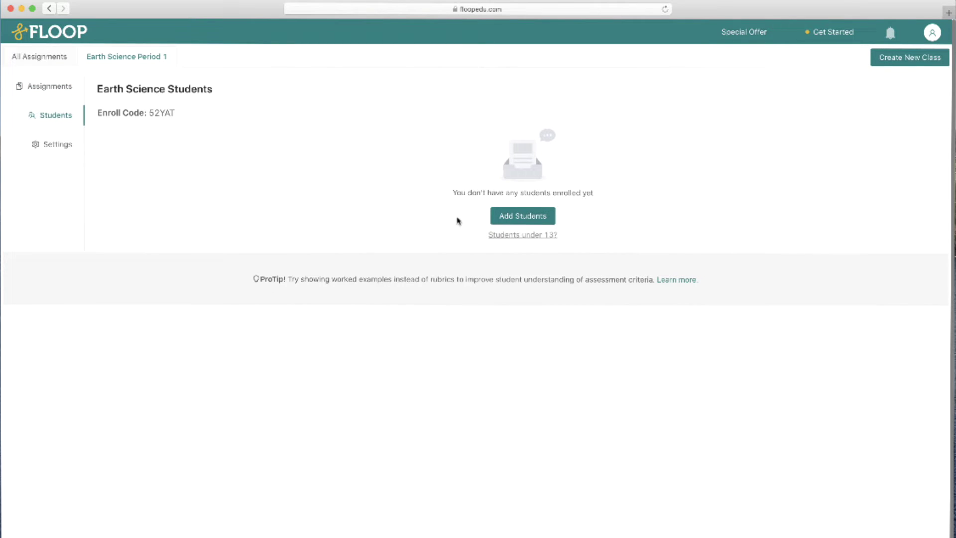
left_click(500, 220)
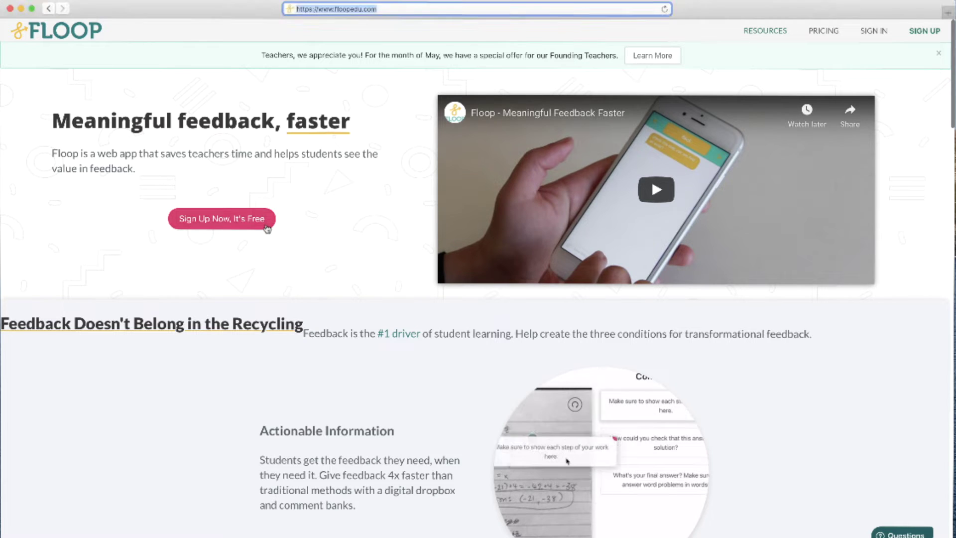
Begin a Floop student sign-up using a Google account
left_click(267, 227)
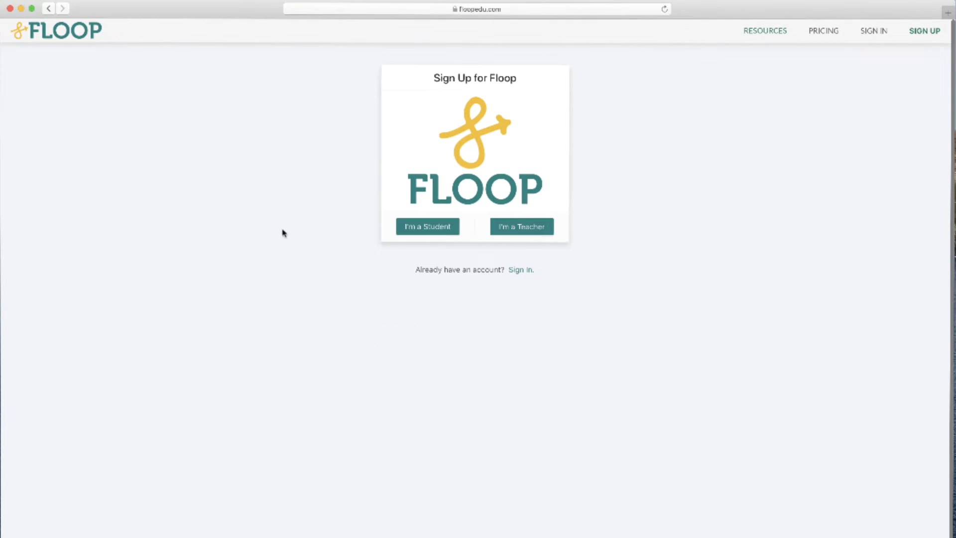
left_click(410, 232)
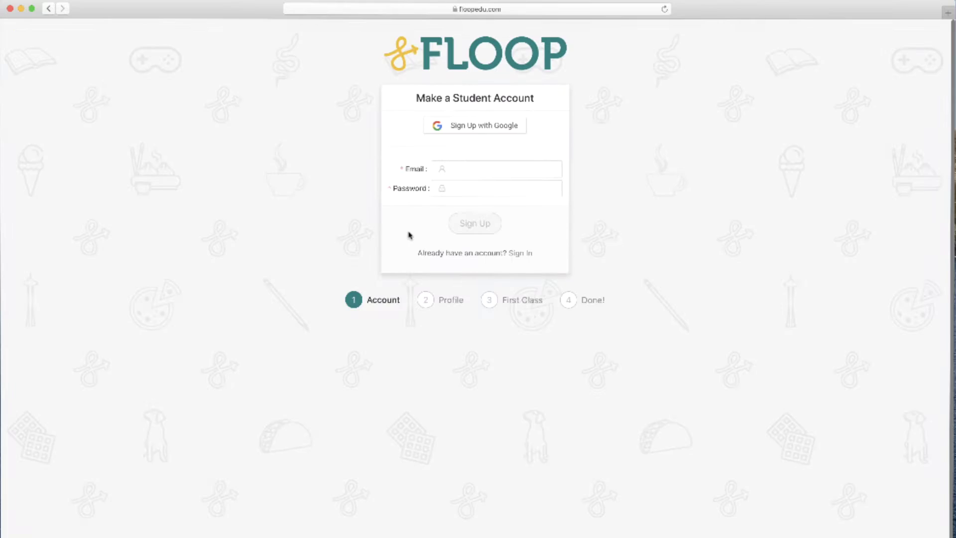
left_click(439, 129)
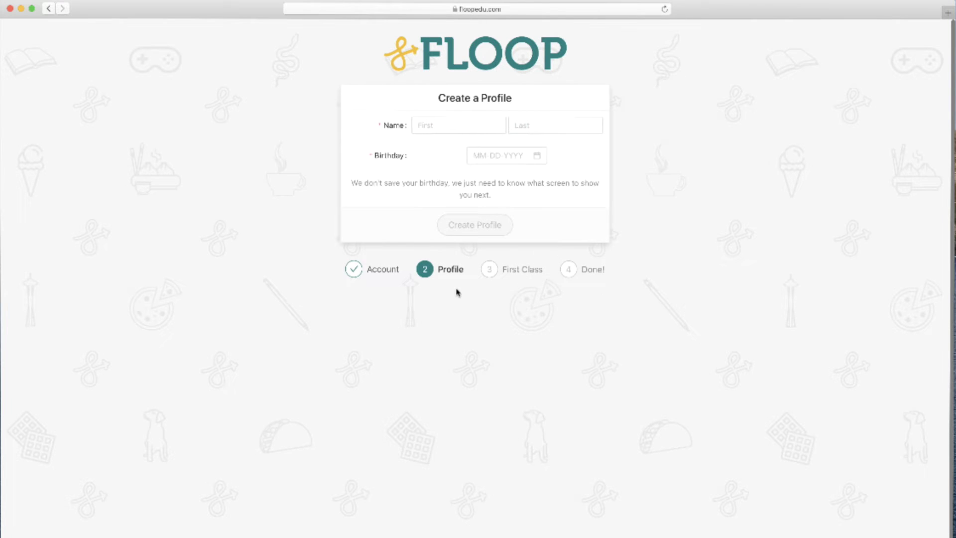
Enter the student's first and last name, a January 1 birthday with year ending '00', and submit
left_click(458, 127)
type("Jenny")
key("Tab")
type("Student")
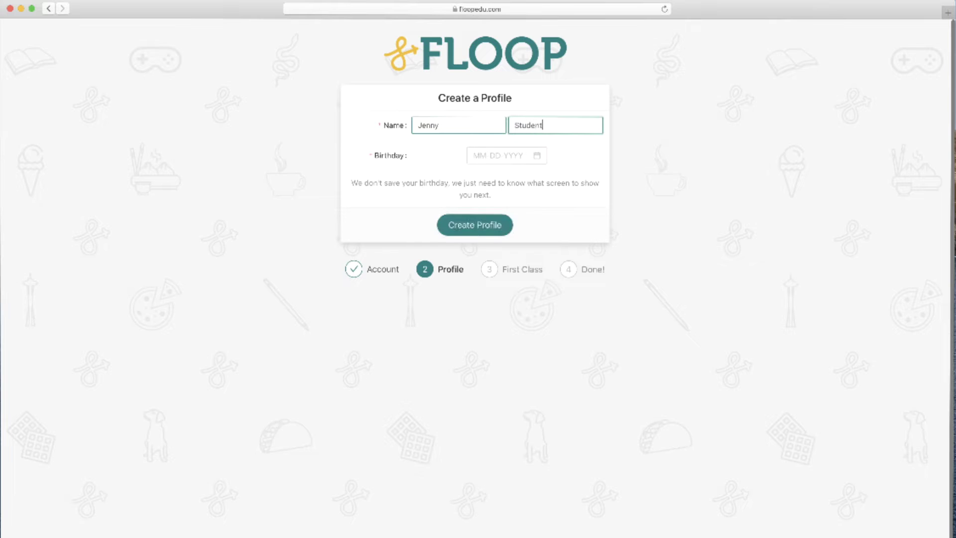
left_click(479, 157)
left_click(531, 177)
left_click(494, 205)
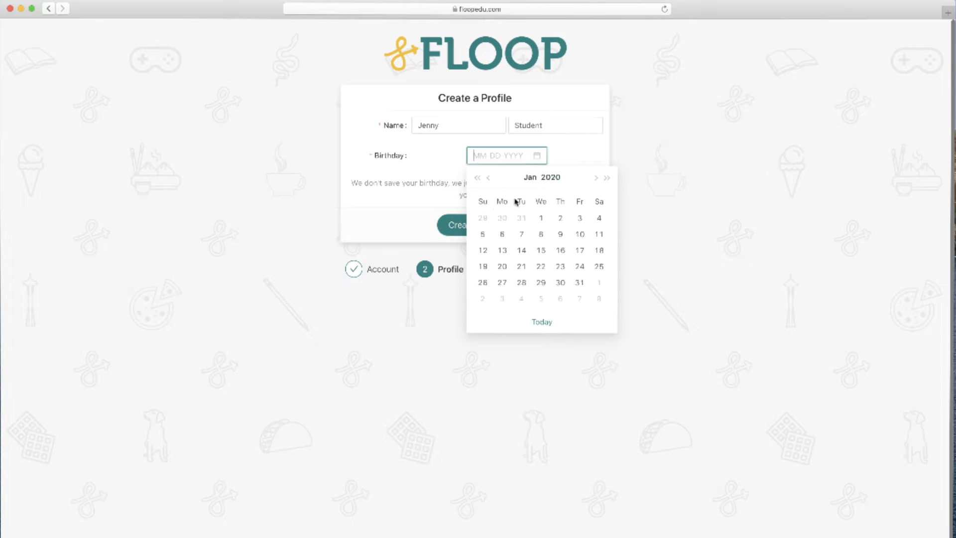
left_click(540, 218)
key("BackSpace")
type("005")
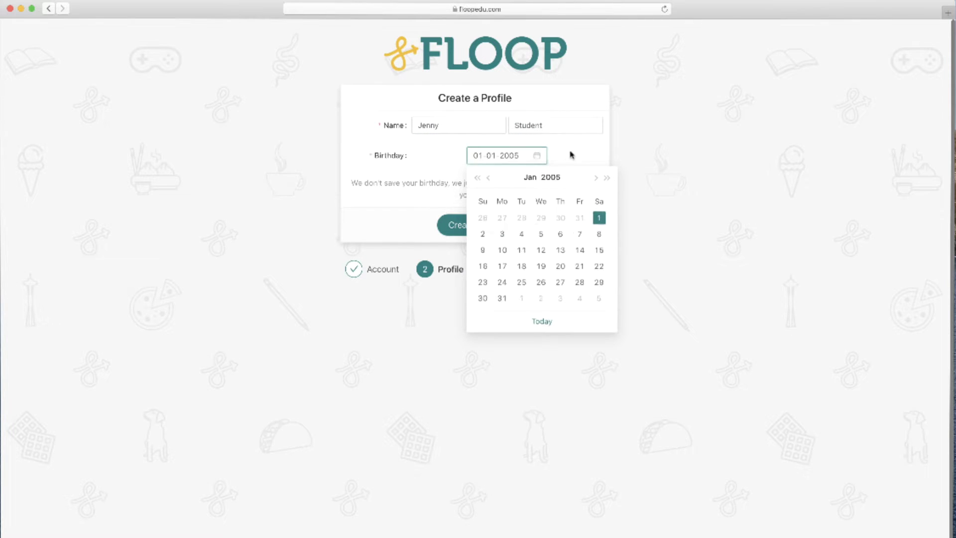
key("Return")
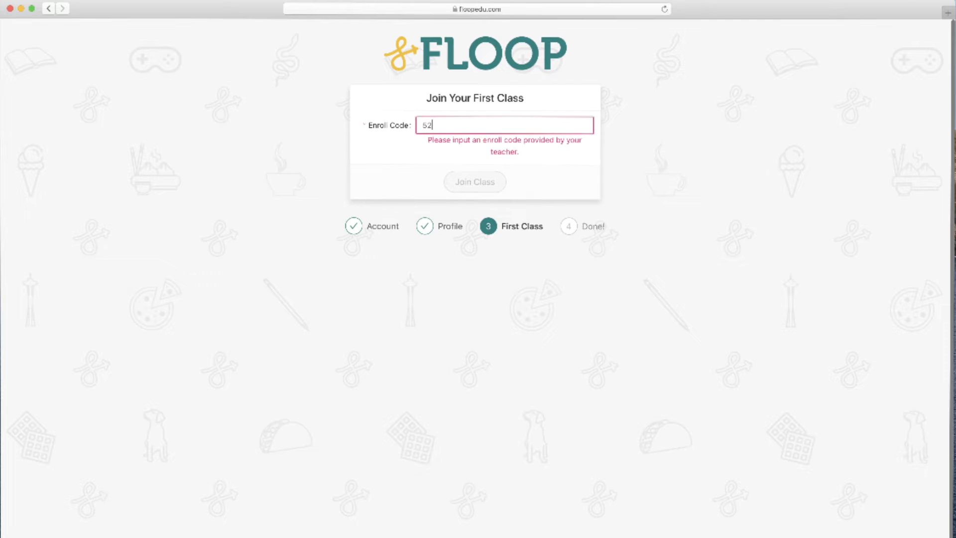
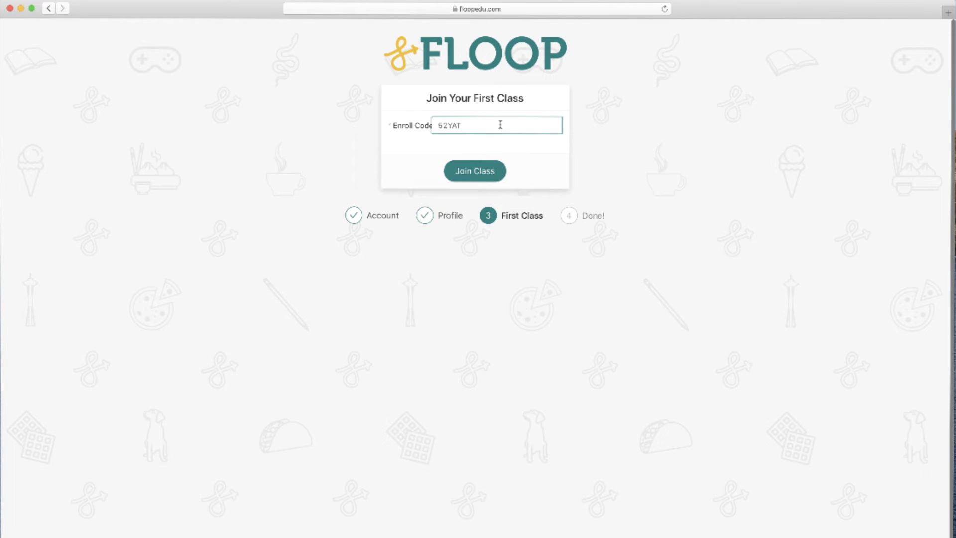
Enter the teacher's class enroll code, join the class, and go to the student dashboard
left_click(488, 176)
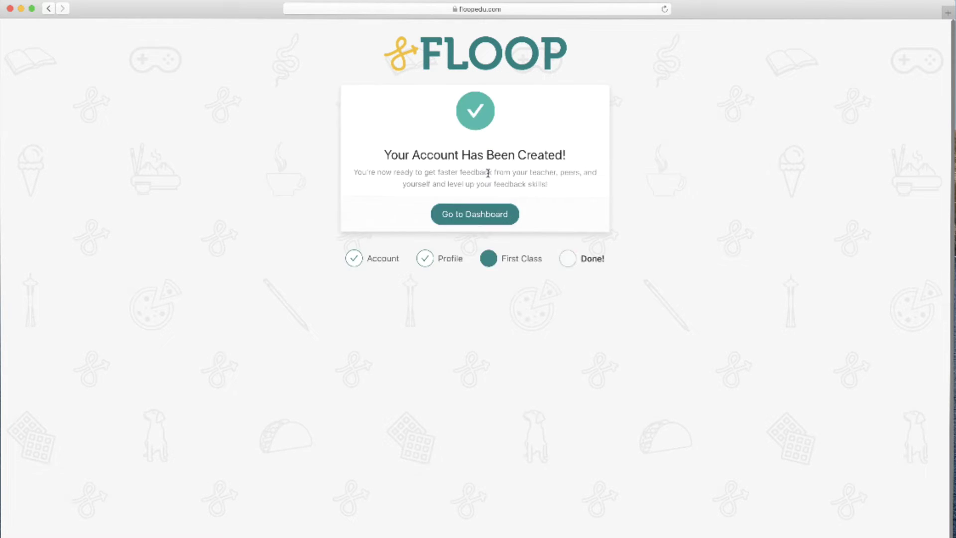
left_click(491, 211)
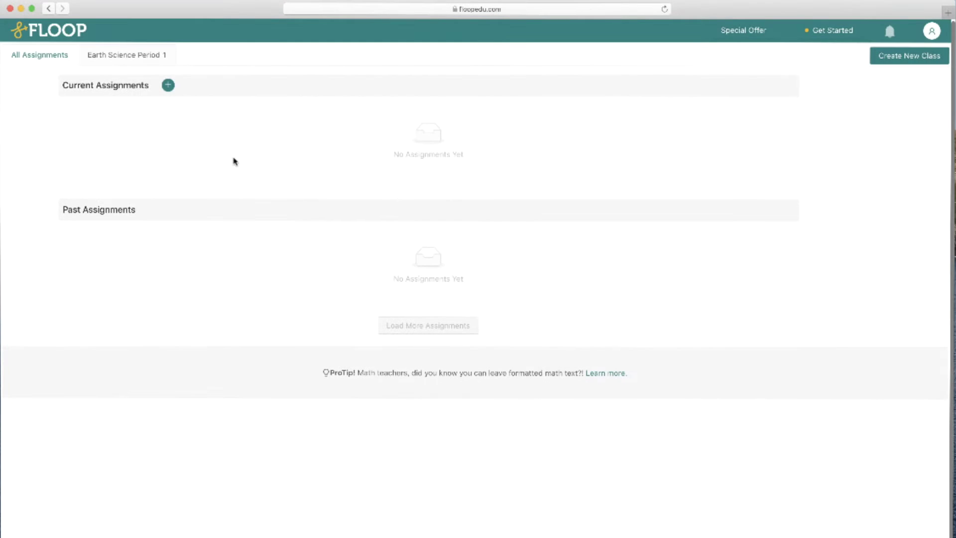
Post 'Rock Cycle Diagram' to Earth Science Period 1, due May 22, asking for a rock cycle process diagram
left_click(168, 86)
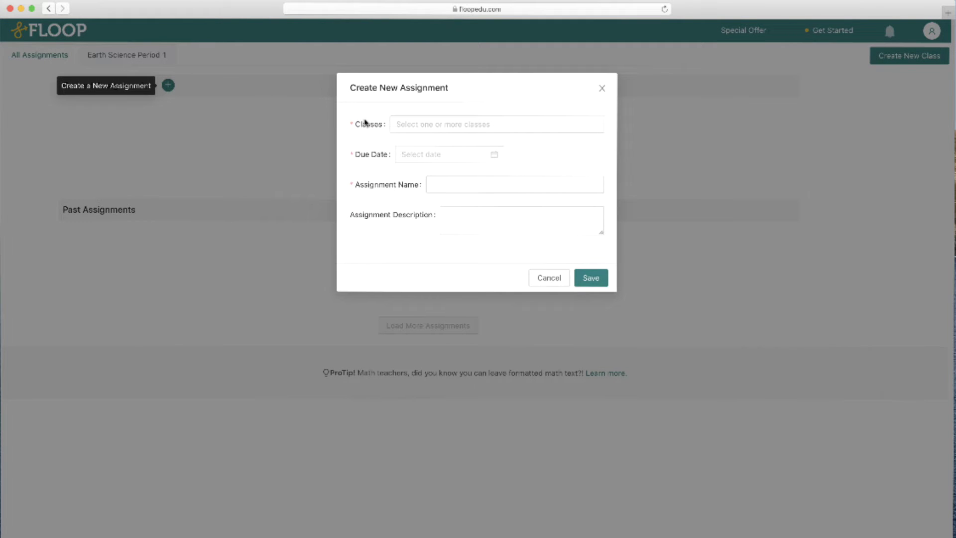
left_click(394, 124)
left_click(416, 147)
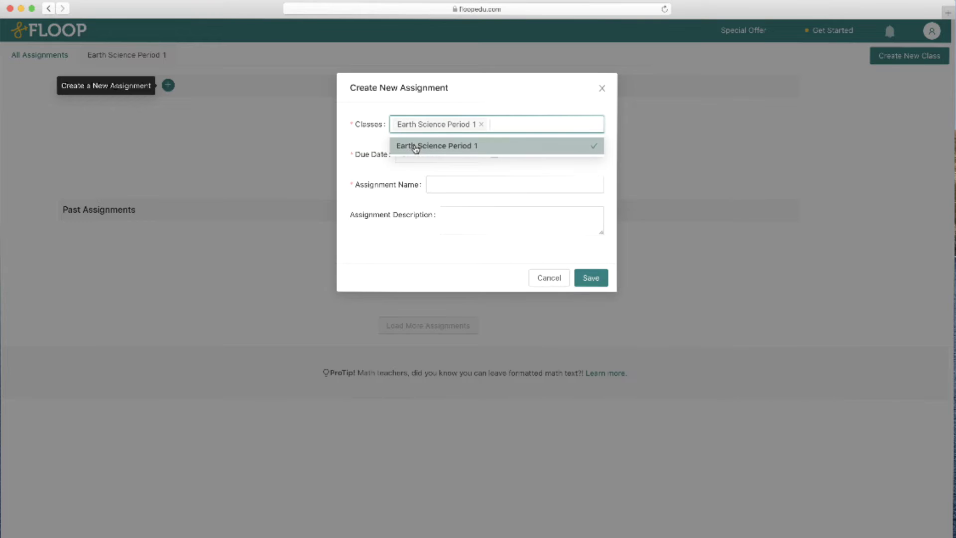
left_click(377, 146)
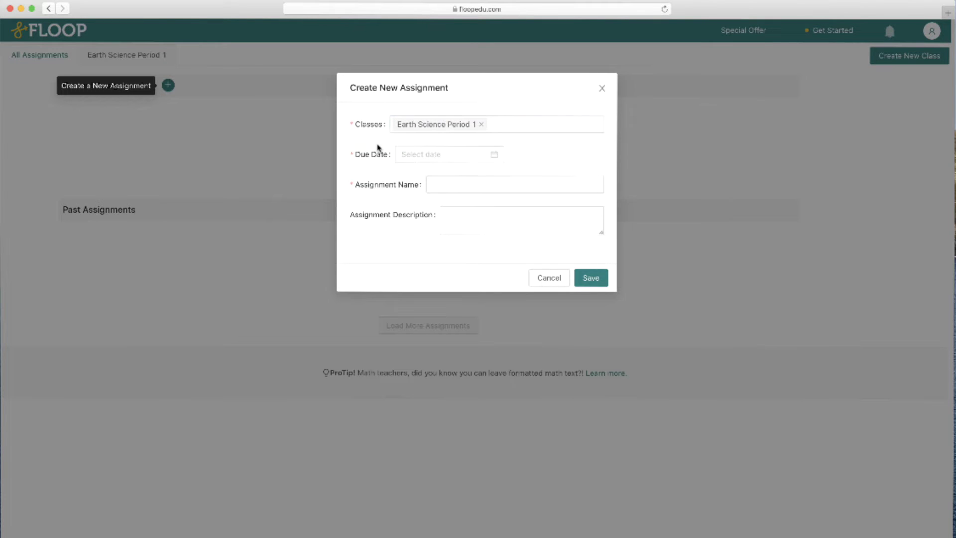
left_click(421, 158)
left_click(508, 265)
left_click(433, 185)
type("Rock")
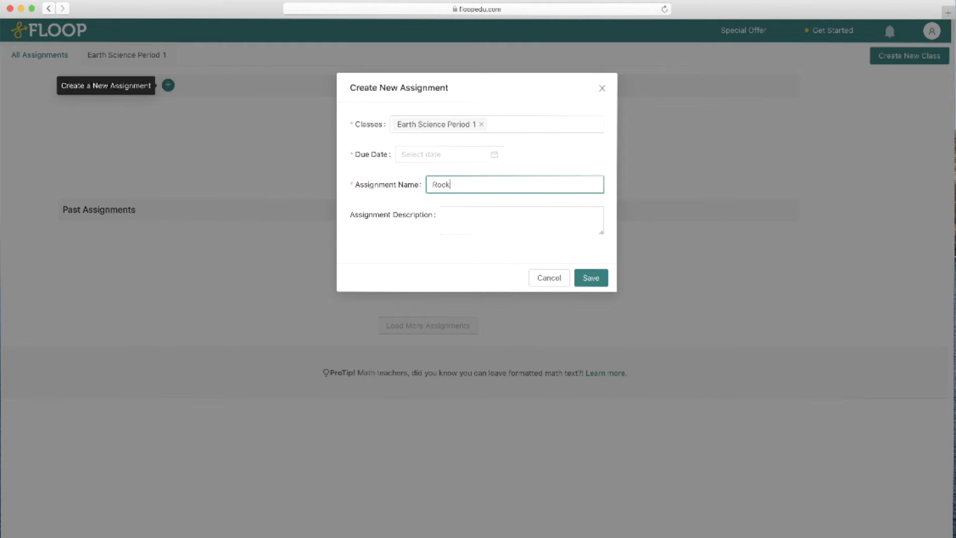
type(" Cycle Diagram")
left_click(498, 219)
type("Please draw a diagr")
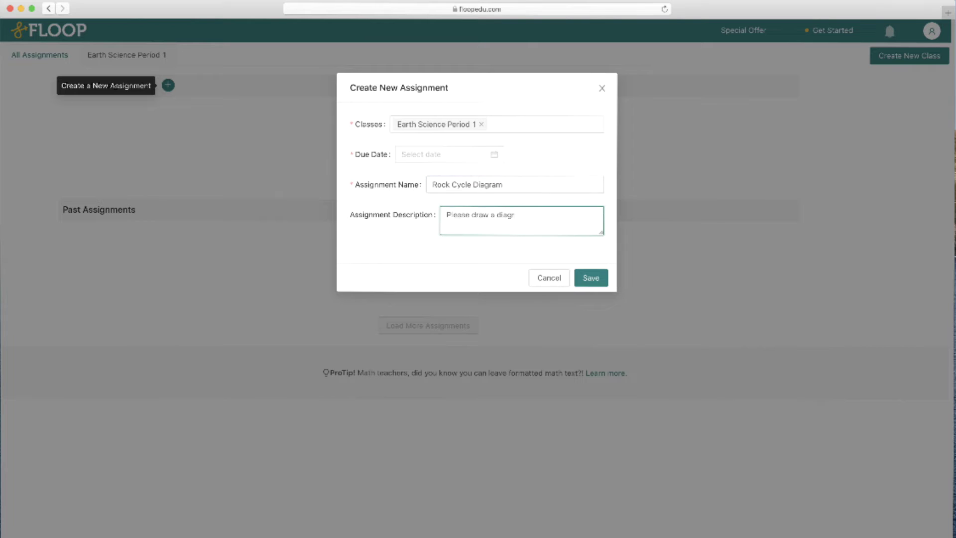
type("am illustrating the processes involved in the rock cycle.")
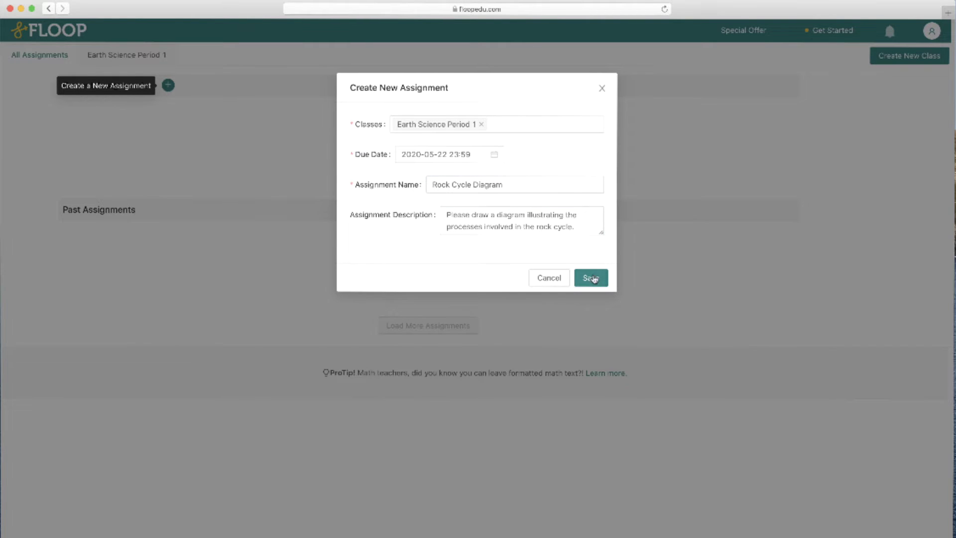
left_click(591, 277)
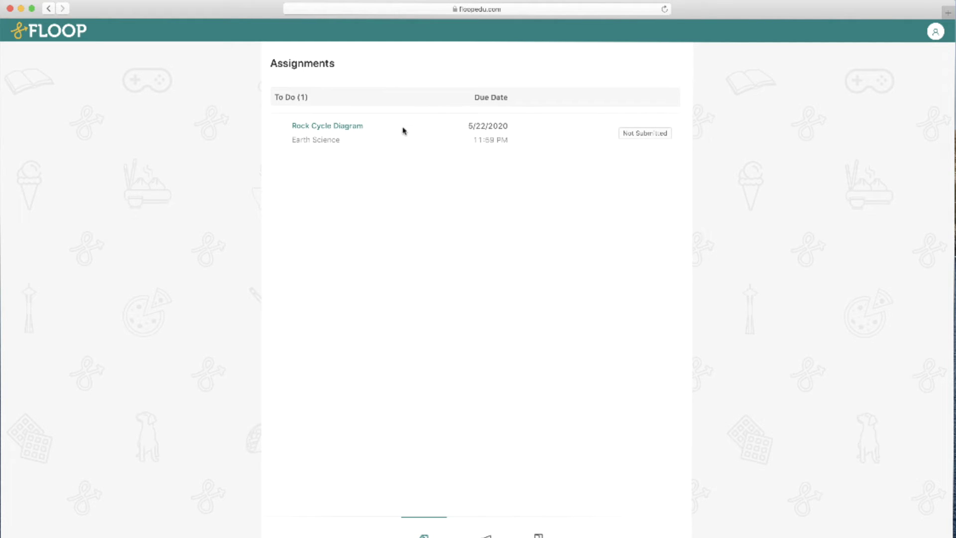
Submit the image 14bpd2v.jpg as the student's work for Rock Cycle Diagram
left_click(358, 126)
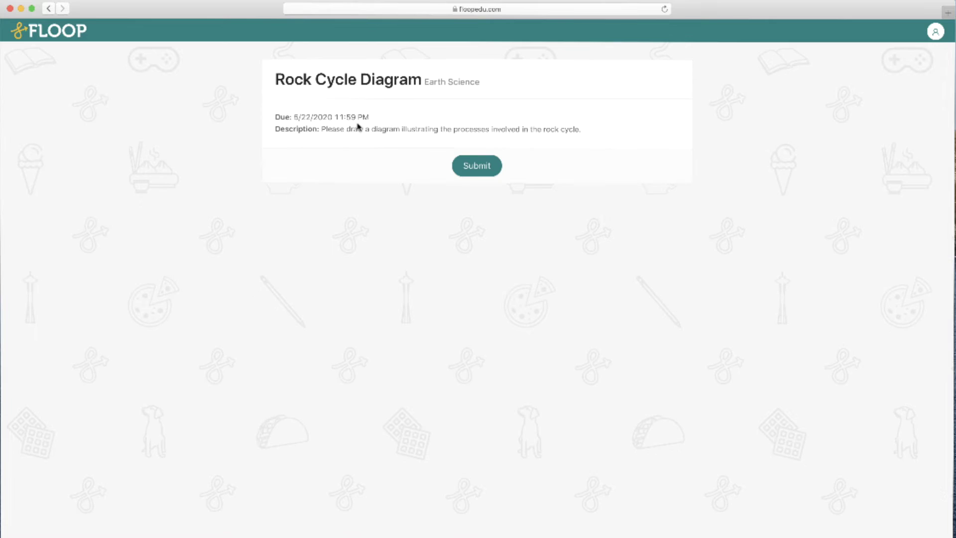
left_click(463, 166)
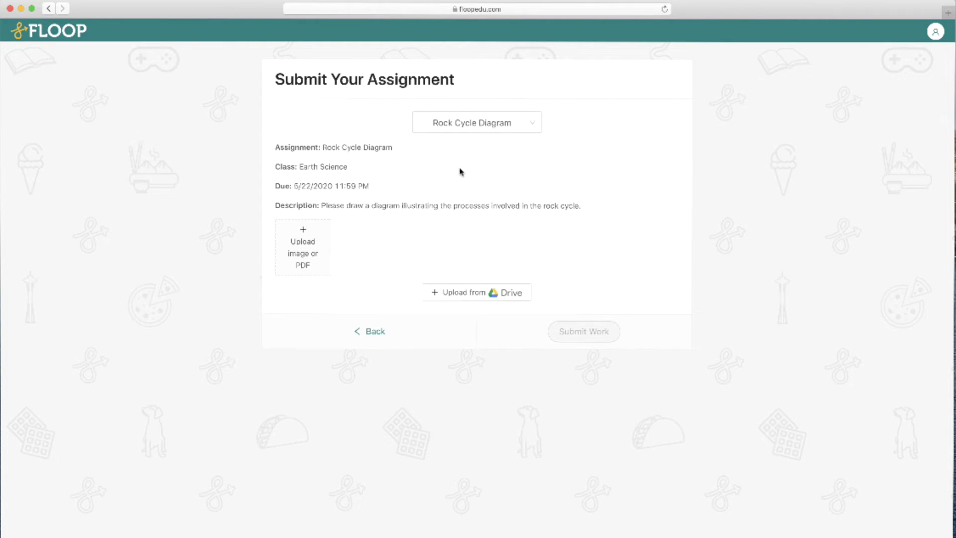
left_click(314, 254)
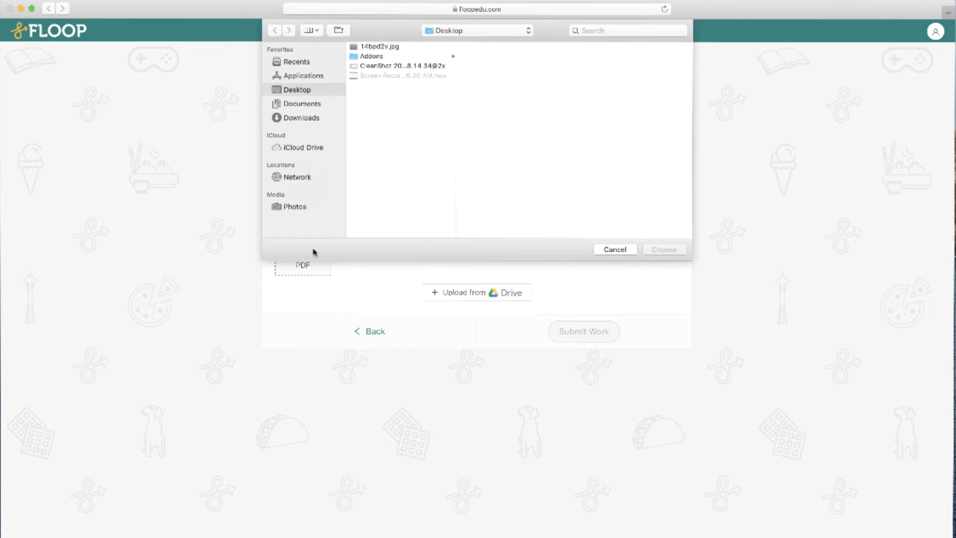
double_click(401, 47)
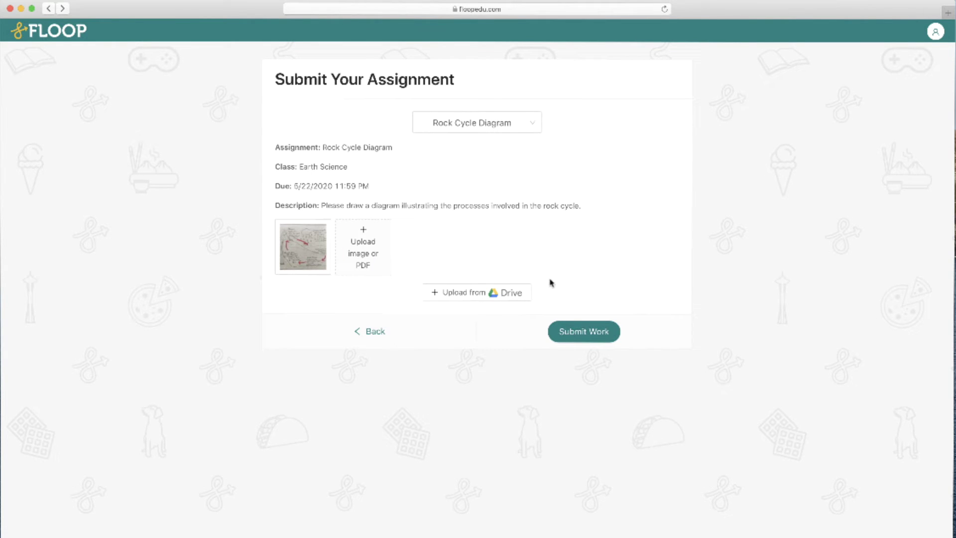
left_click(577, 324)
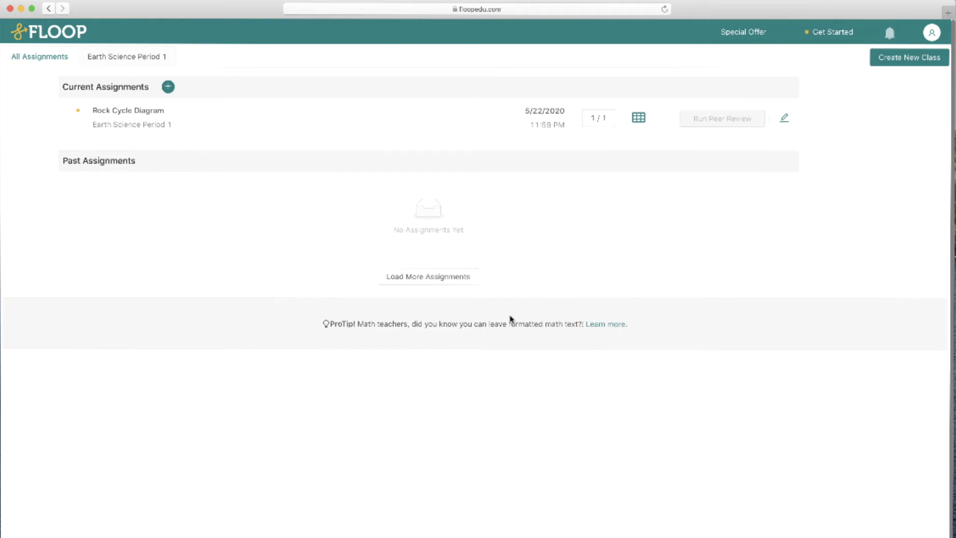
Open the student's Rock Cycle Diagram submission from the assignment's Submissions list
left_click(132, 111)
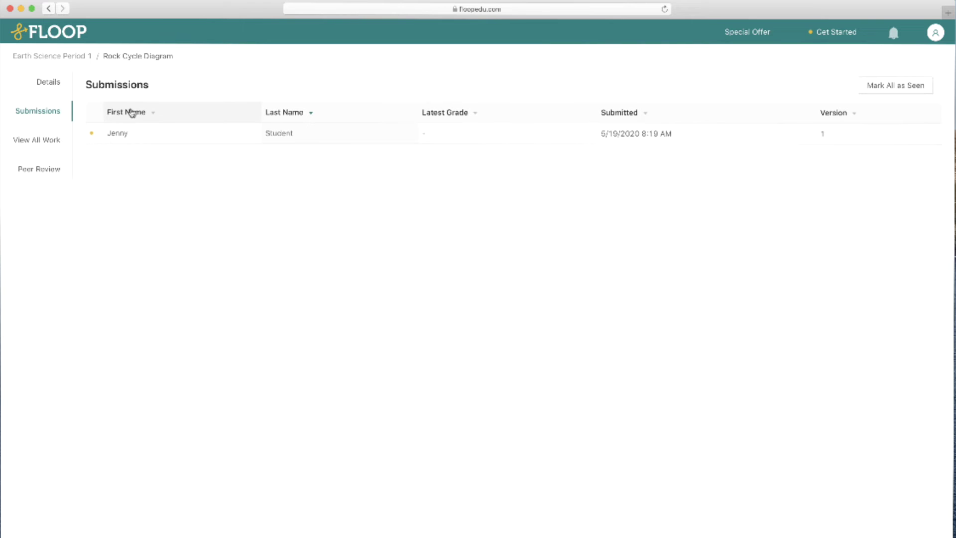
left_click(162, 139)
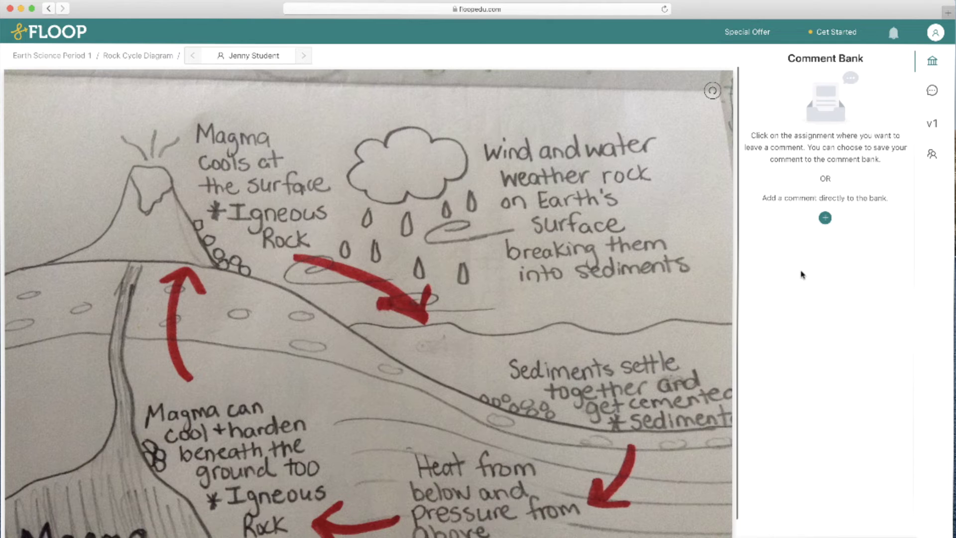
Pin the comment 'What are some other types of weathering that may occur?' on the weathering note
scroll(801, 274, "down", 1)
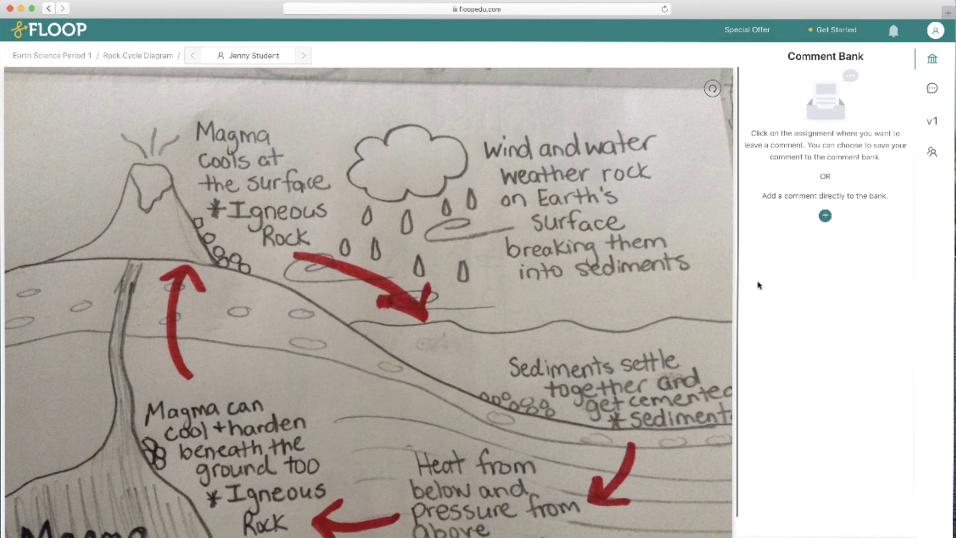
left_click(555, 242)
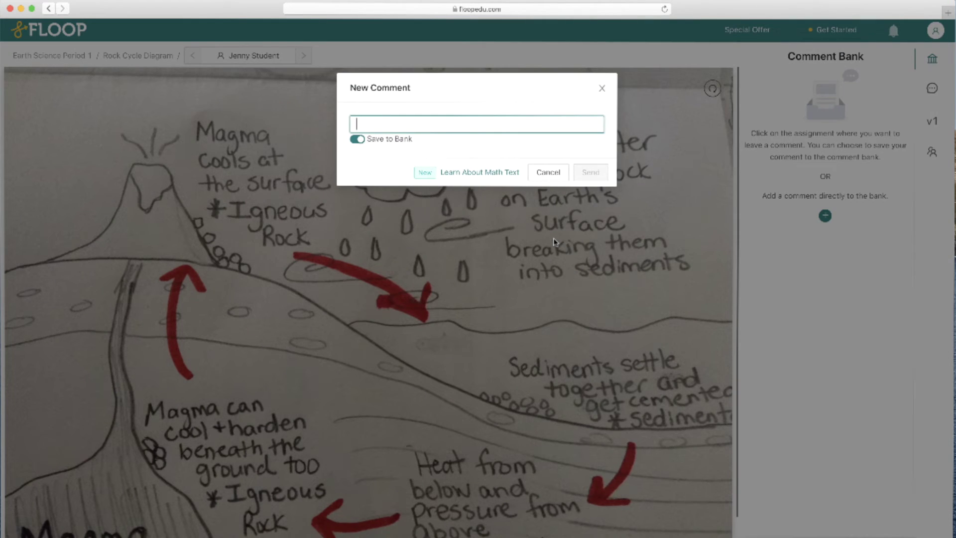
type("What are some other types")
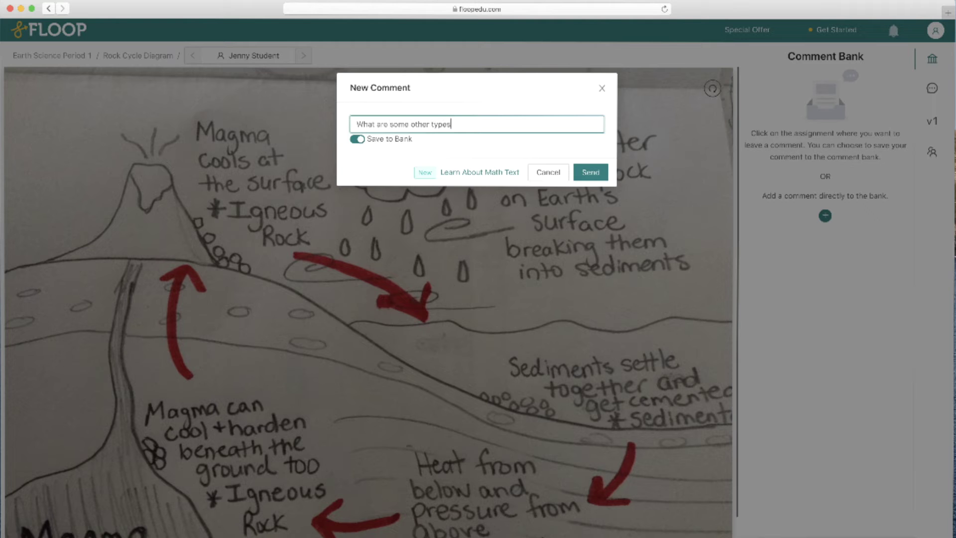
type(" of weathering that may occur?")
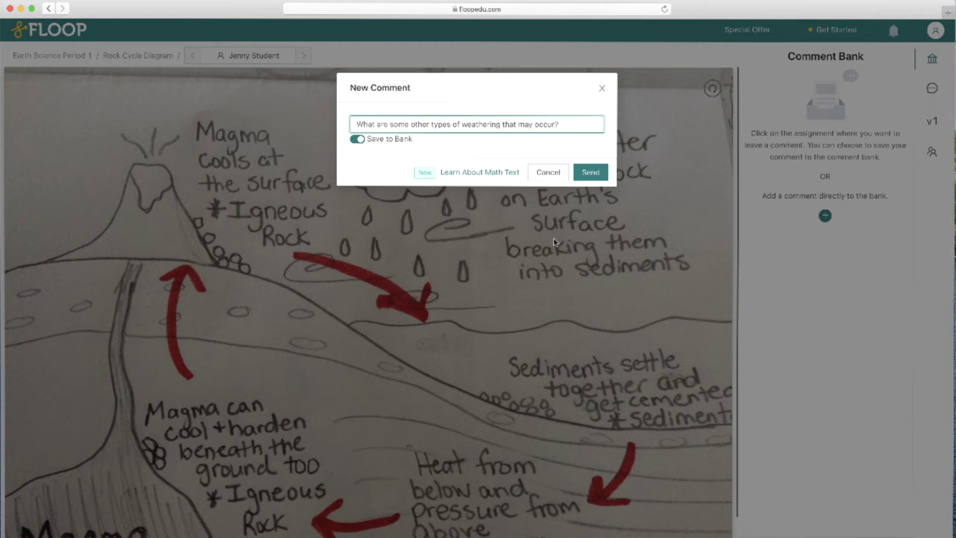
left_click(591, 172)
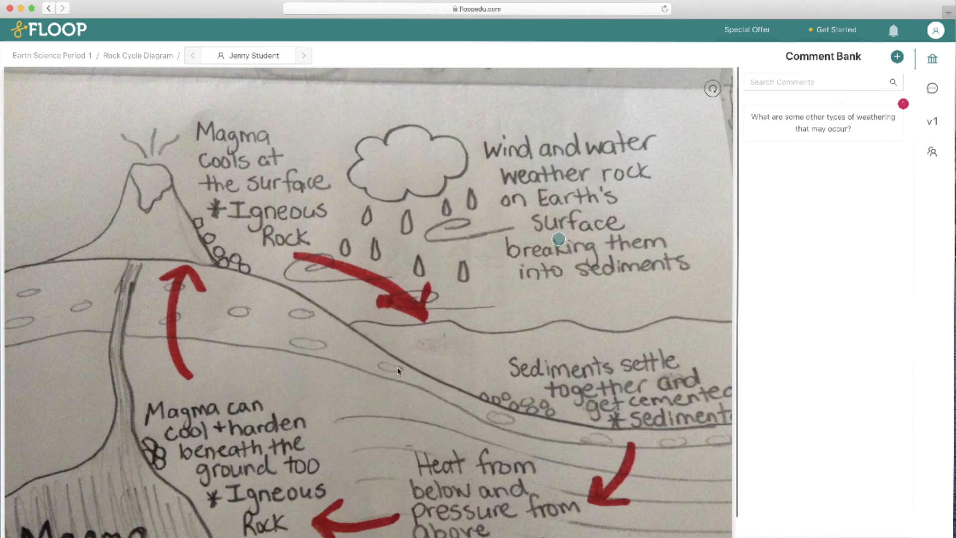
Pin 'What are some examples of sedimentary rocks that form this way?' by the sediments note, then view conversations
left_click(516, 392)
left_click(433, 124)
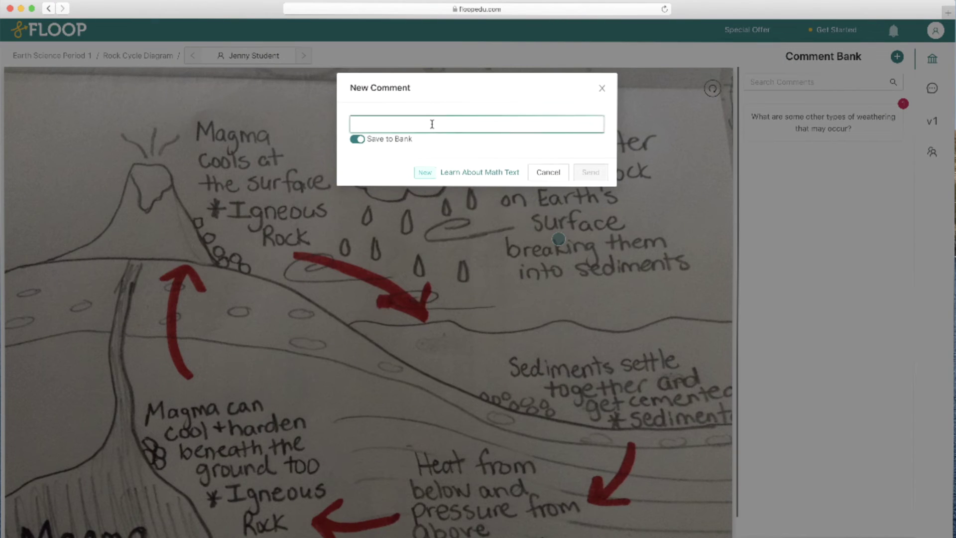
type("What are some examples of sedimentary ro")
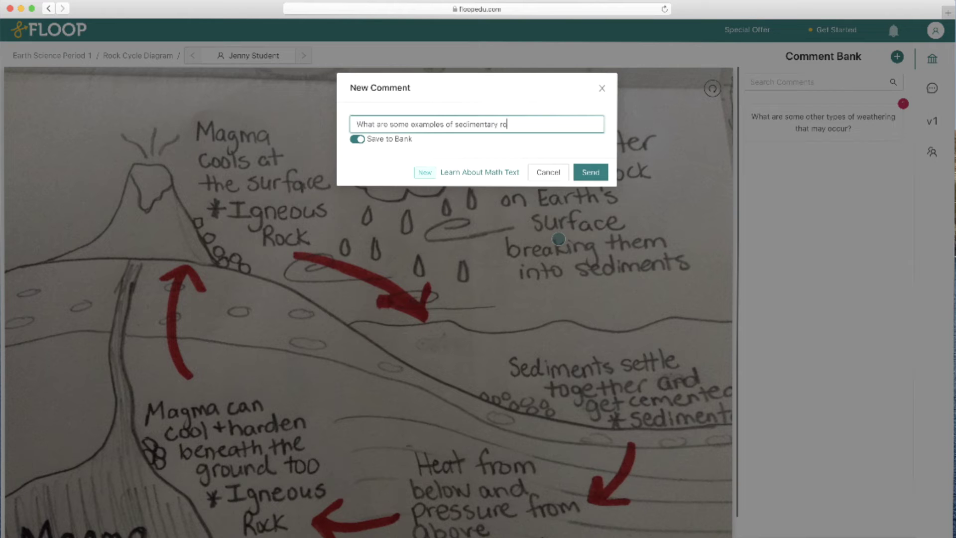
type("cks that form this way?")
left_click(590, 173)
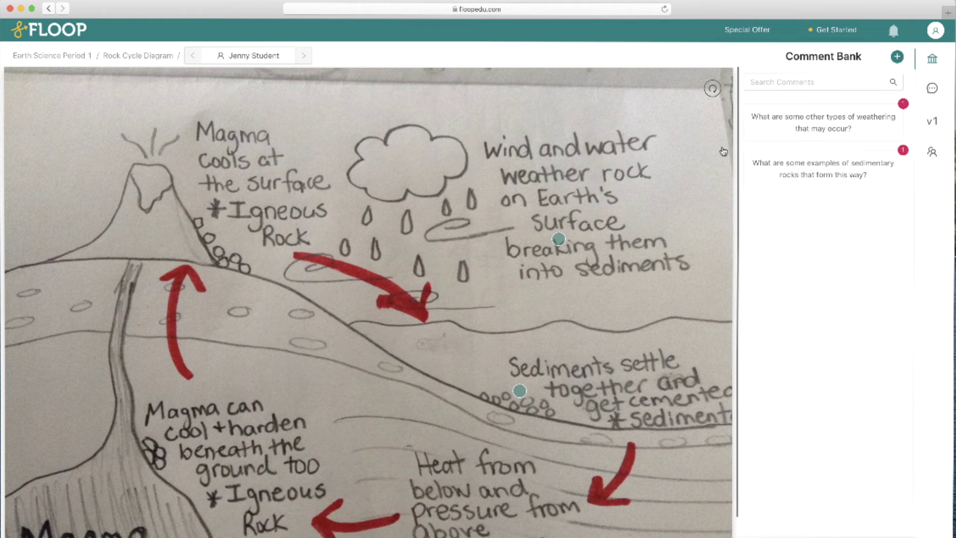
left_click(933, 89)
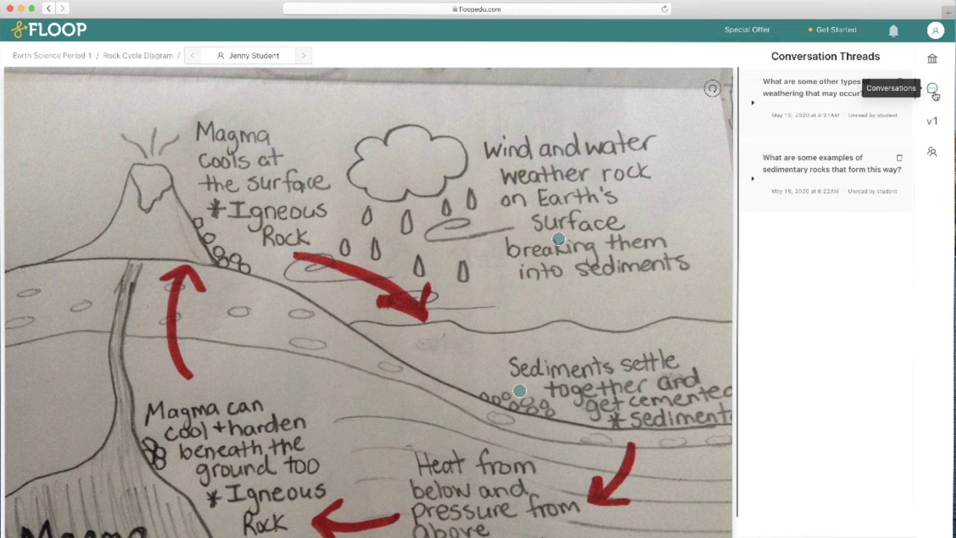
Leave the annotated drawing through the Comment Bank and switch to the student's Assignments page
left_click(932, 67)
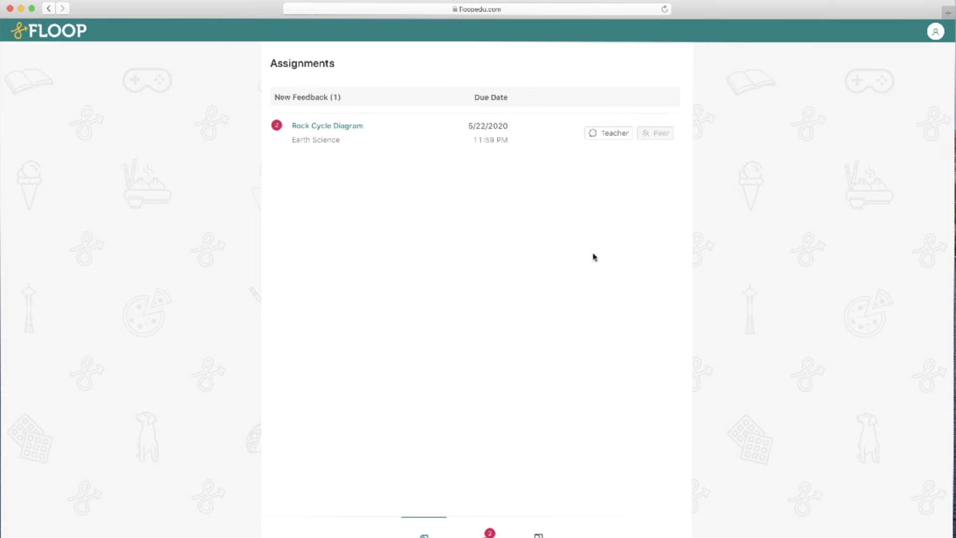
As the student, open the Rock Cycle Diagram feedback and the pinned weathering question
left_click(352, 127)
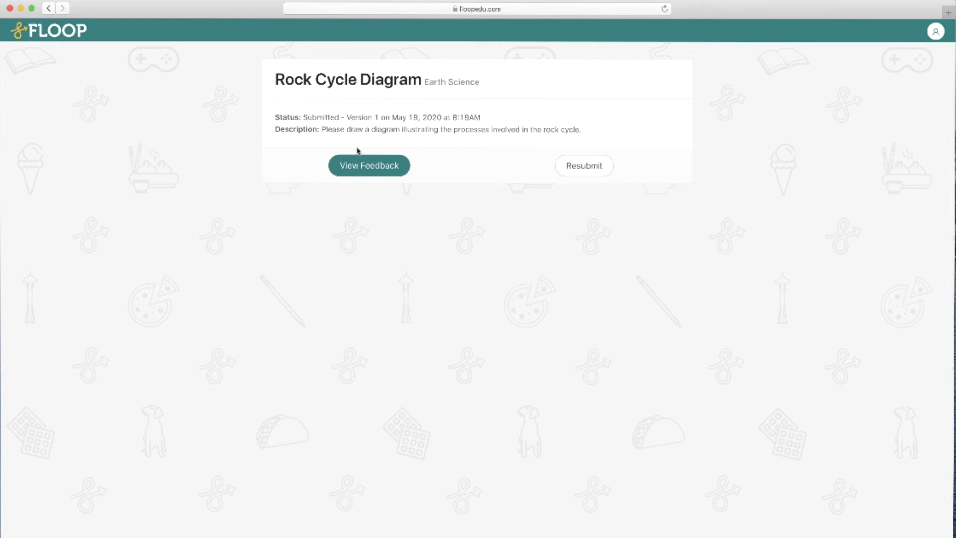
left_click(359, 166)
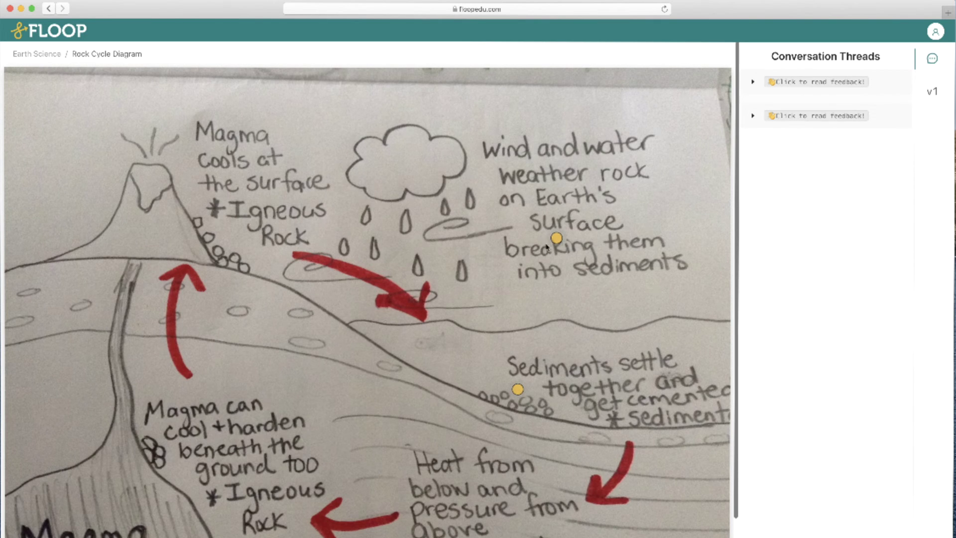
left_click(557, 239)
Reply 'Maybe chemical weathering, like carbonation or oxidation?' on the weathering thread
left_click(798, 115)
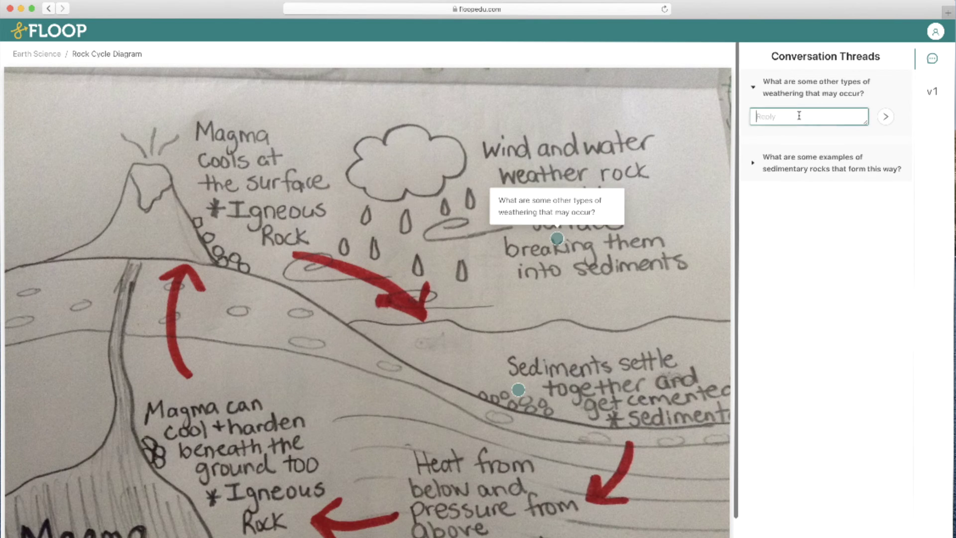
type("Maybe chemical weathering, lik")
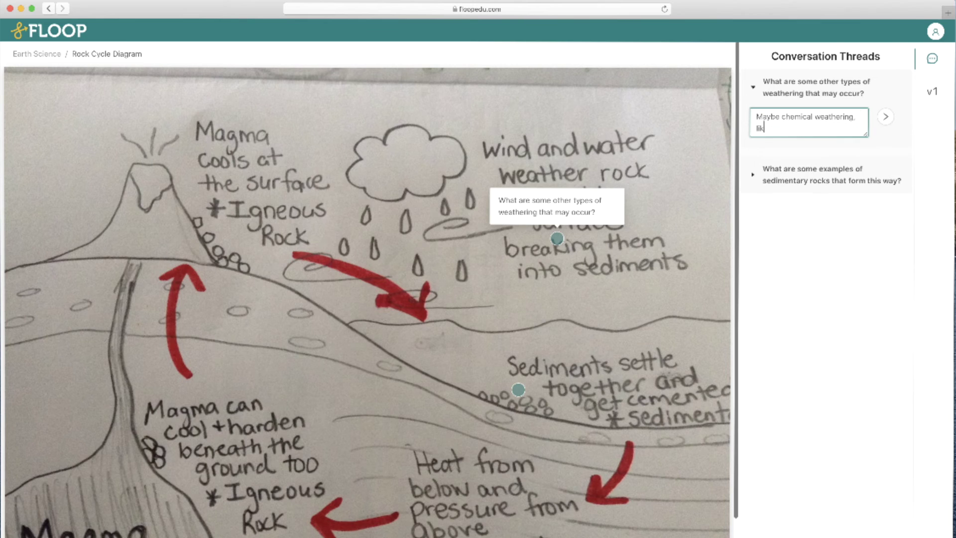
type("e carbonation or oxidation?")
key("Return")
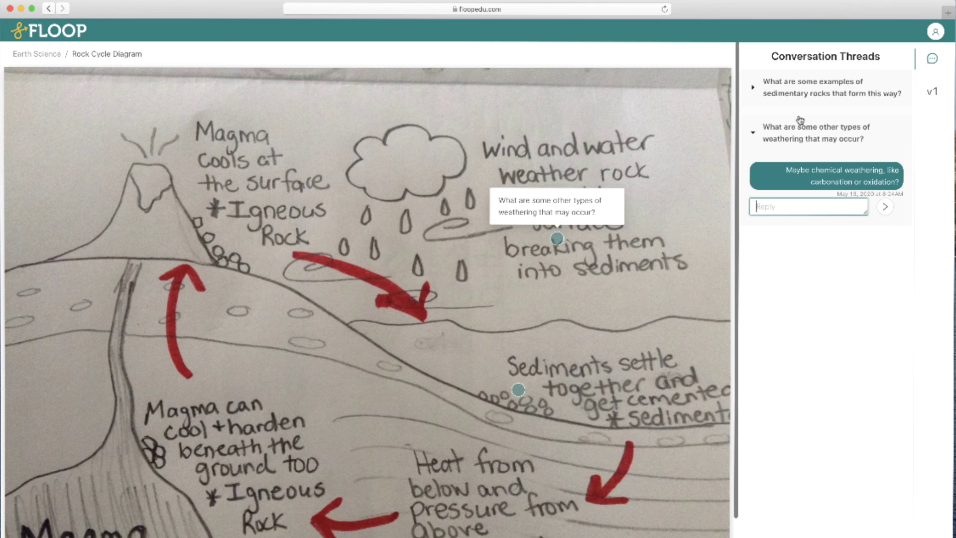
left_click(753, 132)
left_click(920, 99)
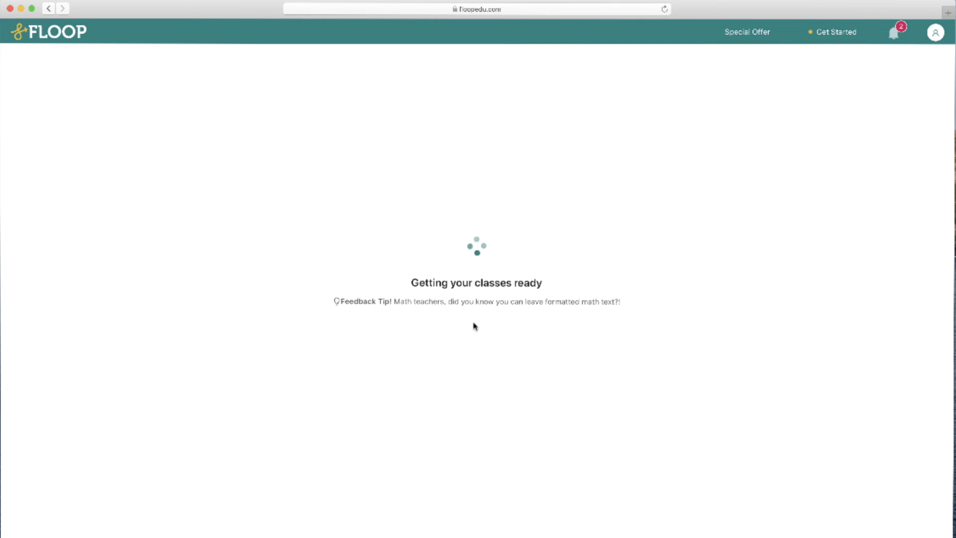
As the teacher, reply 'Sure, though those are unlikely to occur with rocks' in the weathering thread
left_click(154, 112)
left_click(130, 133)
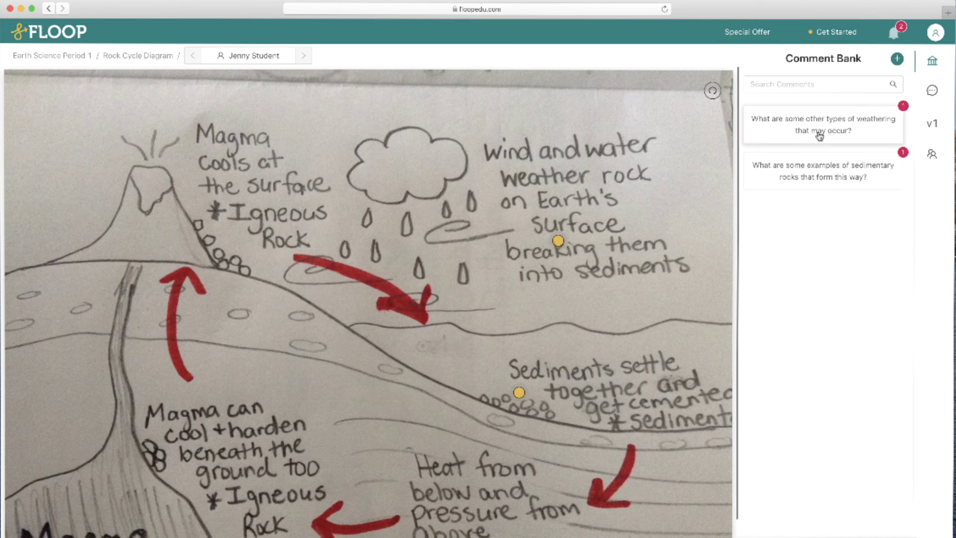
left_click(551, 244)
left_click(807, 285)
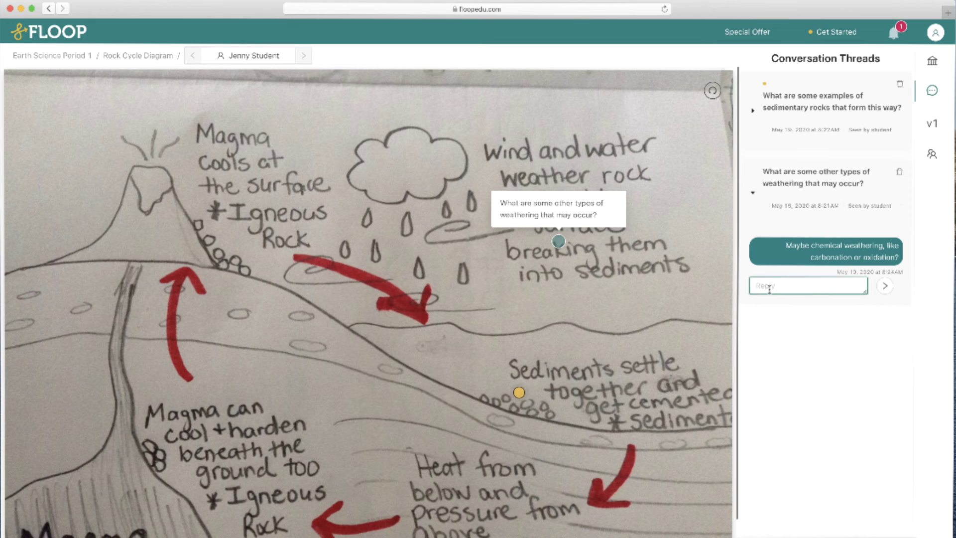
type("Sure, though those are unlikel")
type("y to occur with rocks")
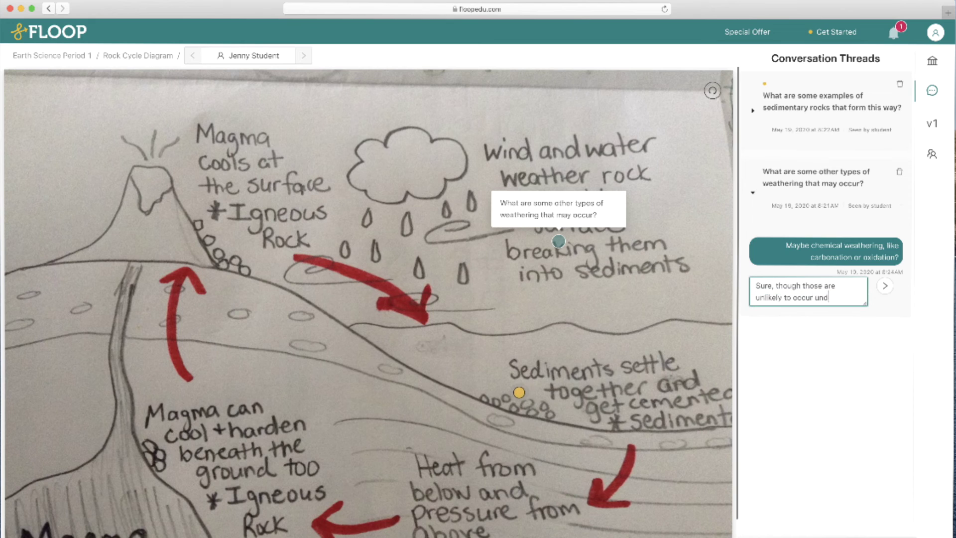
key("Return")
Reply 'Yes, or shale!' to the student's sandstone answer in the sedimentary rocks thread
left_click(803, 261)
type("Yes, or shale!")
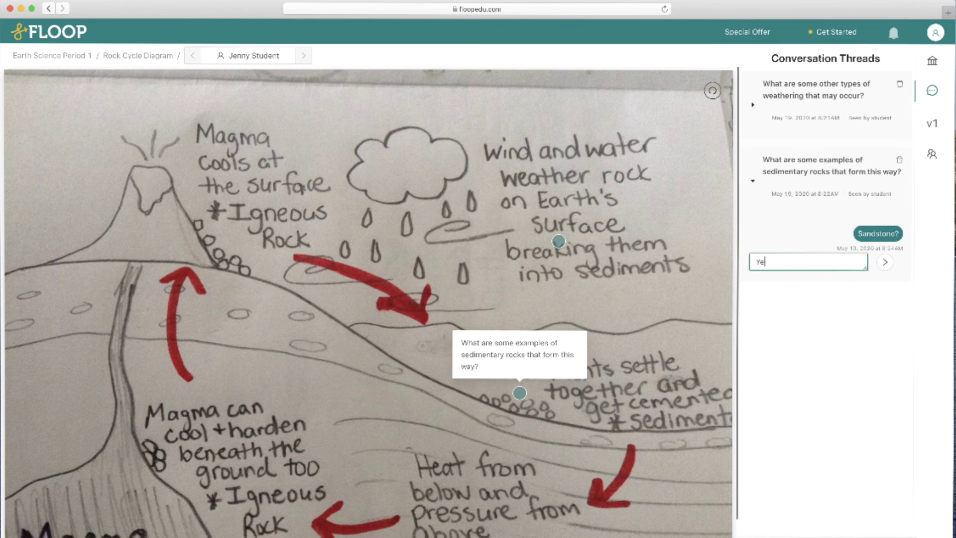
key("Return")
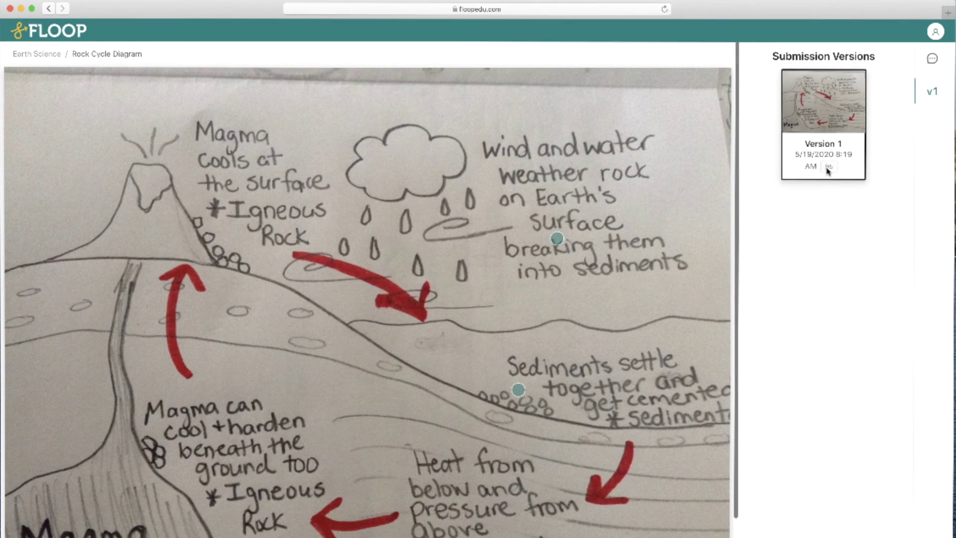
Show the submission's conversation threads and open the account menu to sign out
left_click(932, 60)
left_click(935, 32)
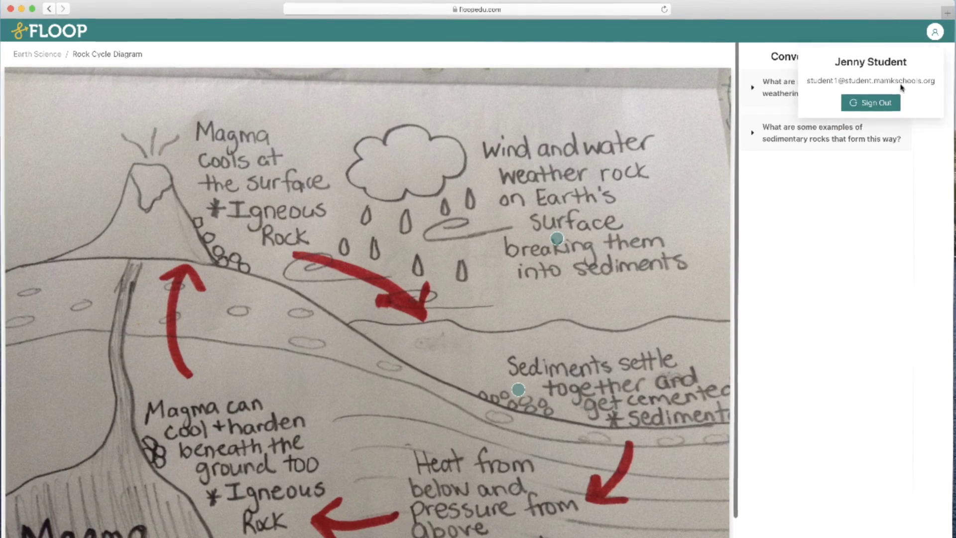